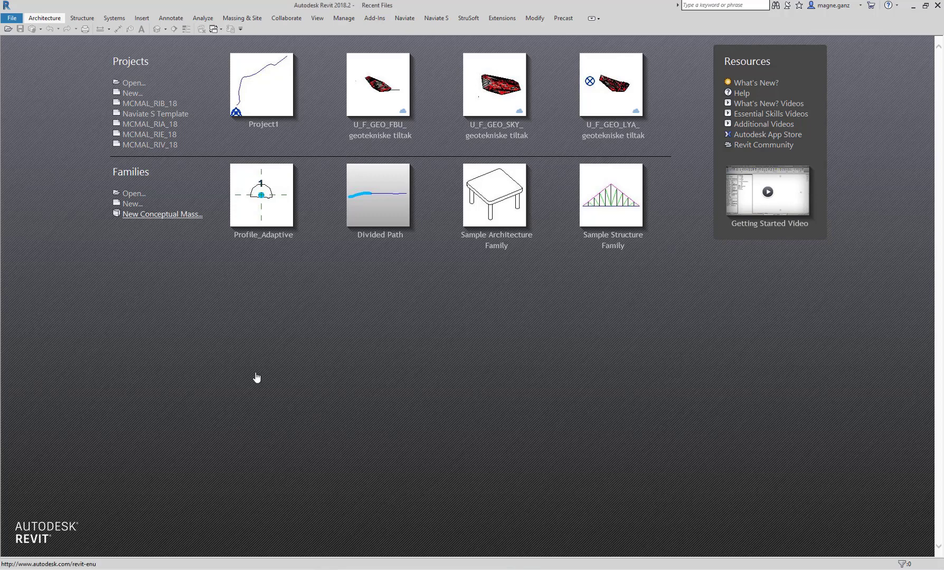
- Create a new conceptual mass from Metric Mass.rft and set length units to metres
left_click(655, 395)
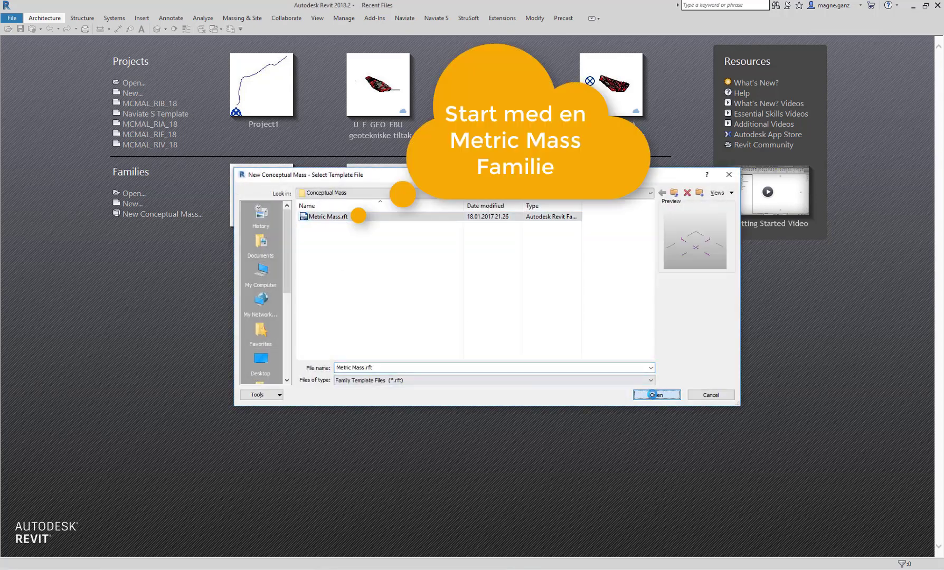
left_click(112, 18)
left_click(208, 43)
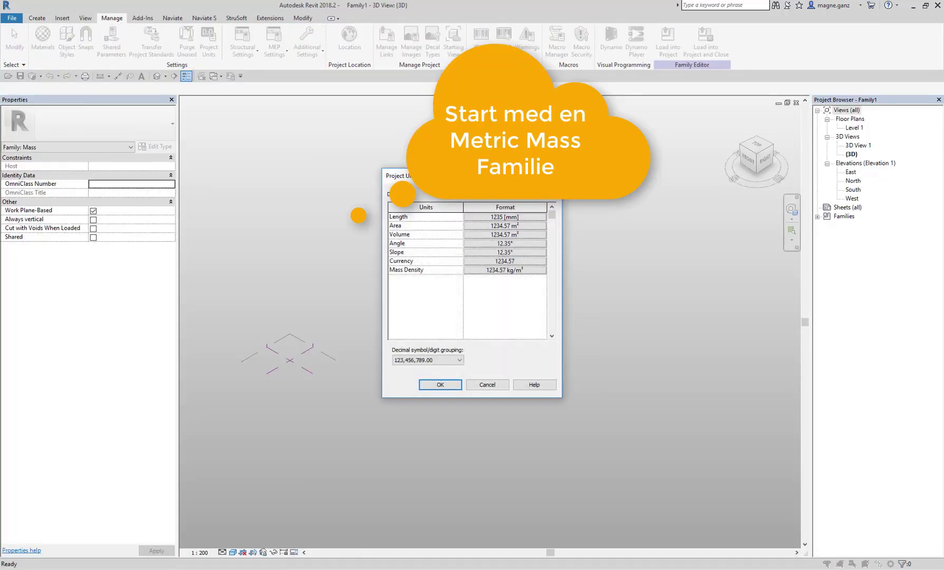
left_click(503, 217)
left_click(501, 267)
left_click(477, 354)
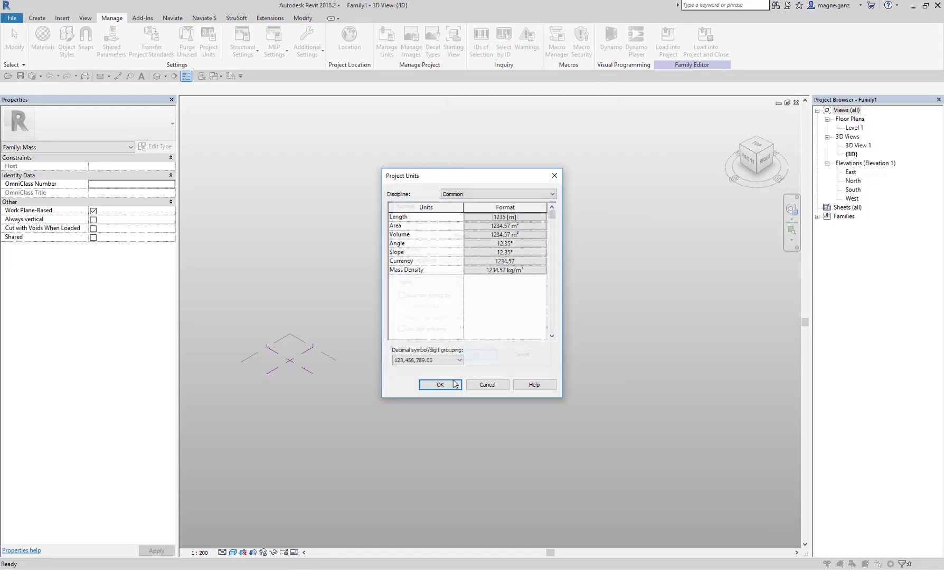
- Import T_Bane_U_hovedspor_3D.dwg into the mass family with import units in metres
left_click(437, 388)
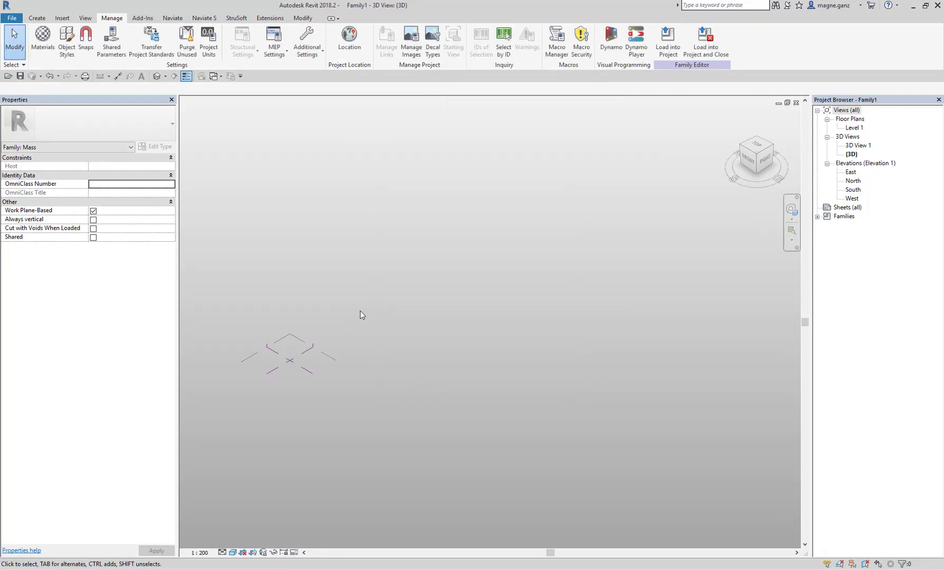
left_click(63, 19)
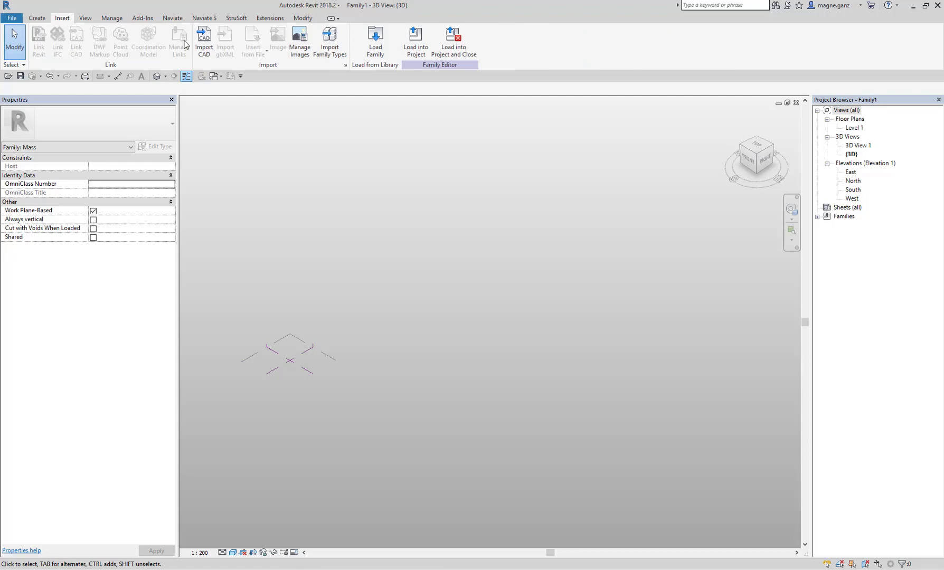
left_click(204, 41)
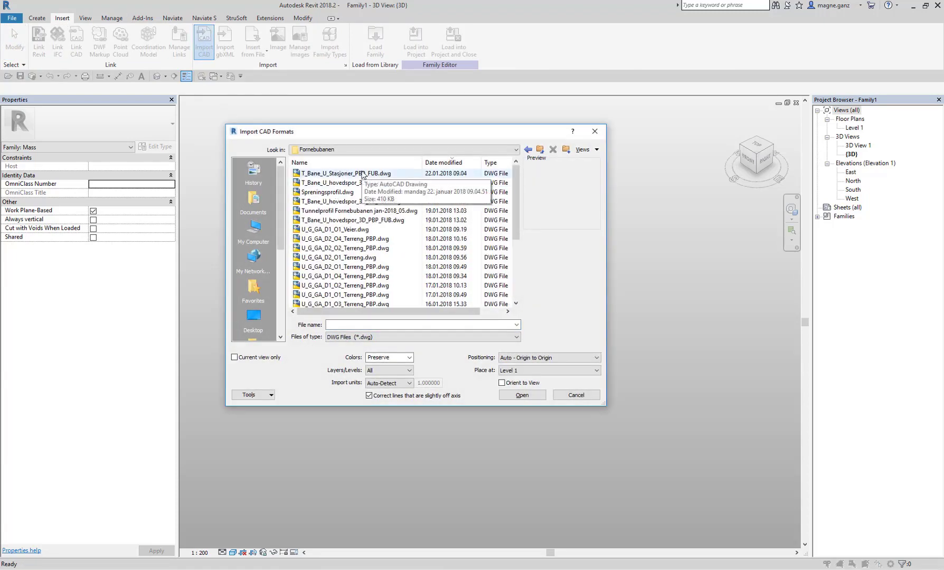
left_click(363, 174)
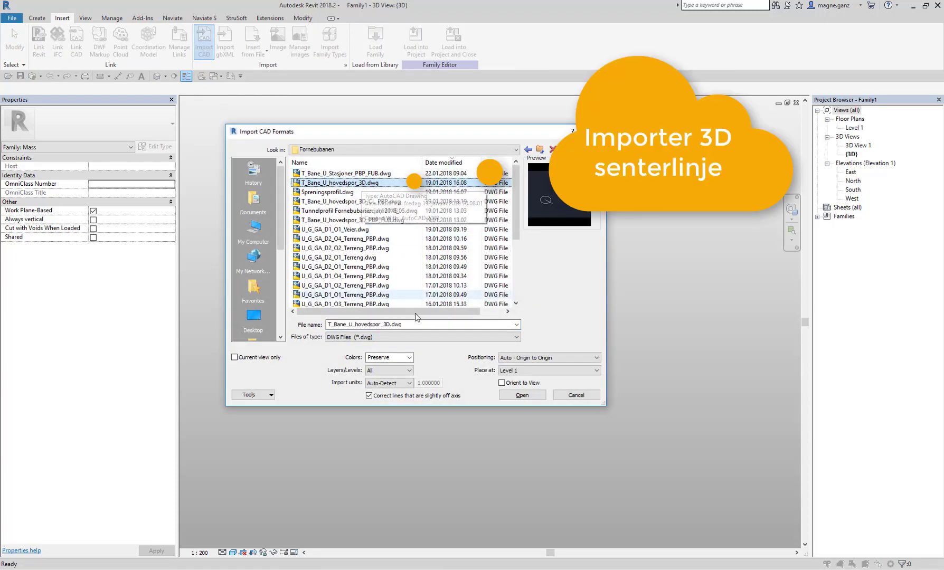
left_click(391, 382)
left_click(386, 408)
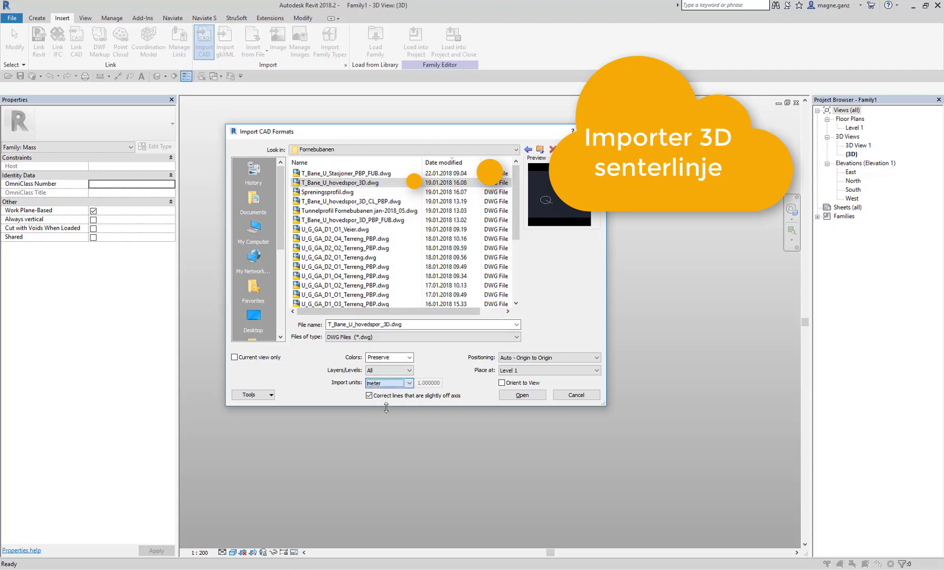
left_click(528, 396)
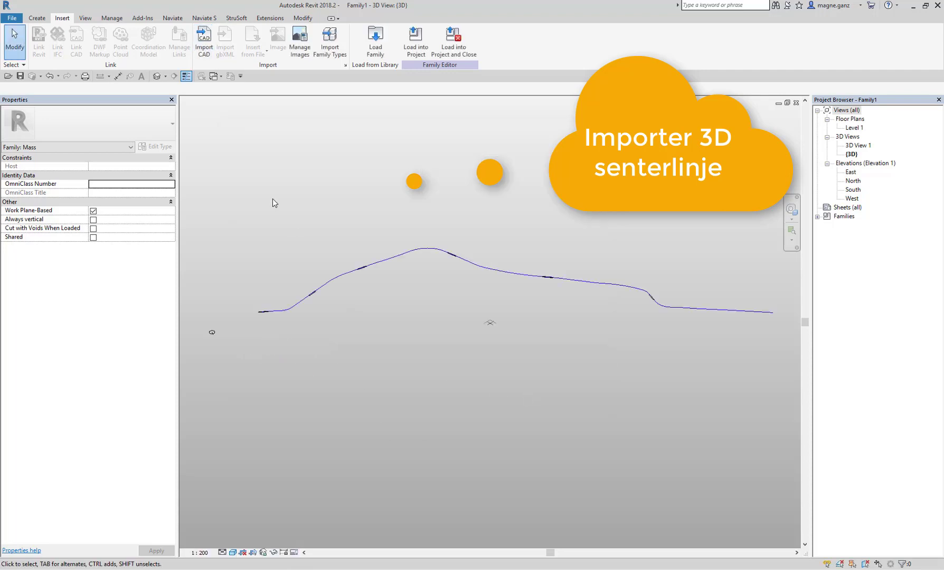
- Select the imported centreline and orbit to a front view of it
scroll(262, 316, "up", 2)
scroll(263, 316, "down", 2)
left_click(269, 317)
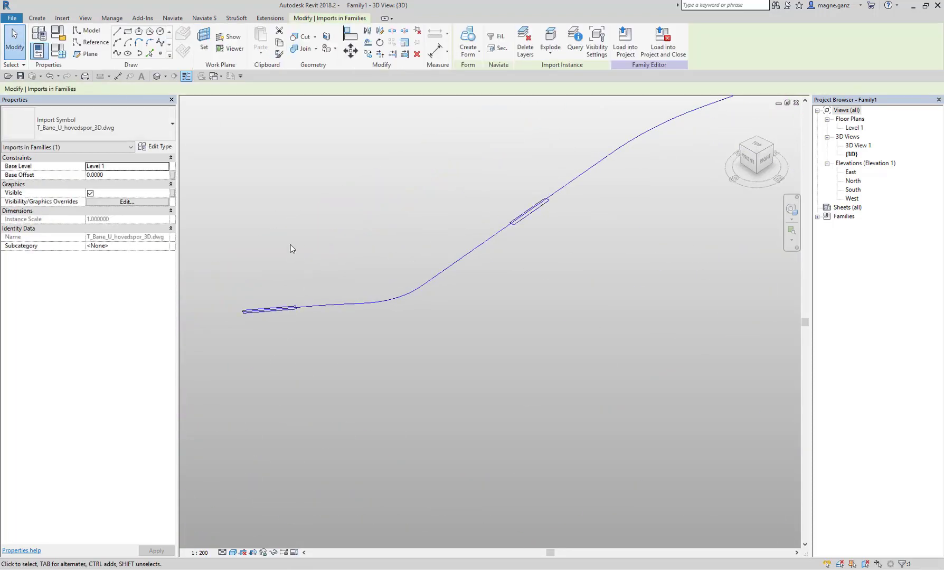
middle_click_drag(290, 244, 340, 241, "shift")
left_click(376, 39)
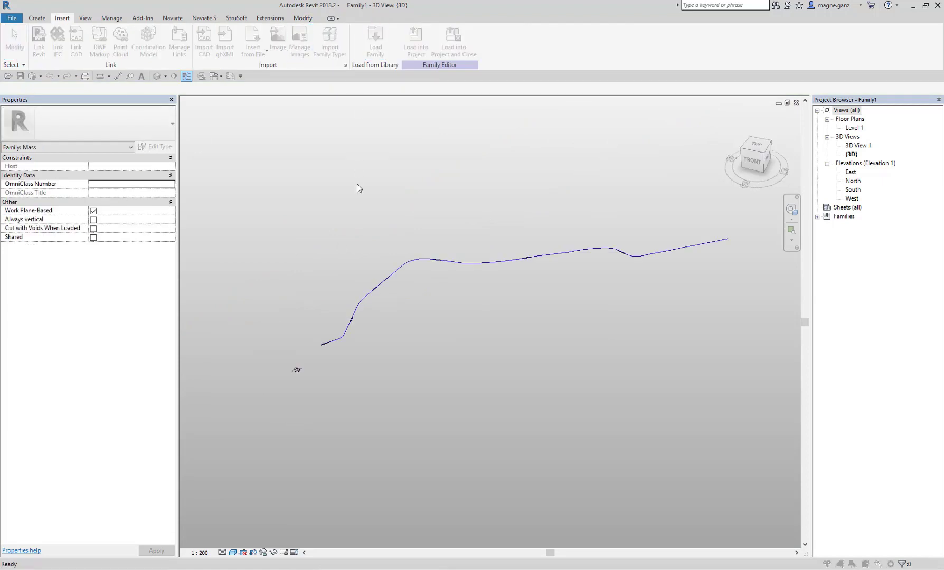
- Load Profile_Adaptive.rfa from the Families folder and open Polycurve to Refernce Point.dyn in Dynamo
double_click(386, 217)
left_click(411, 248)
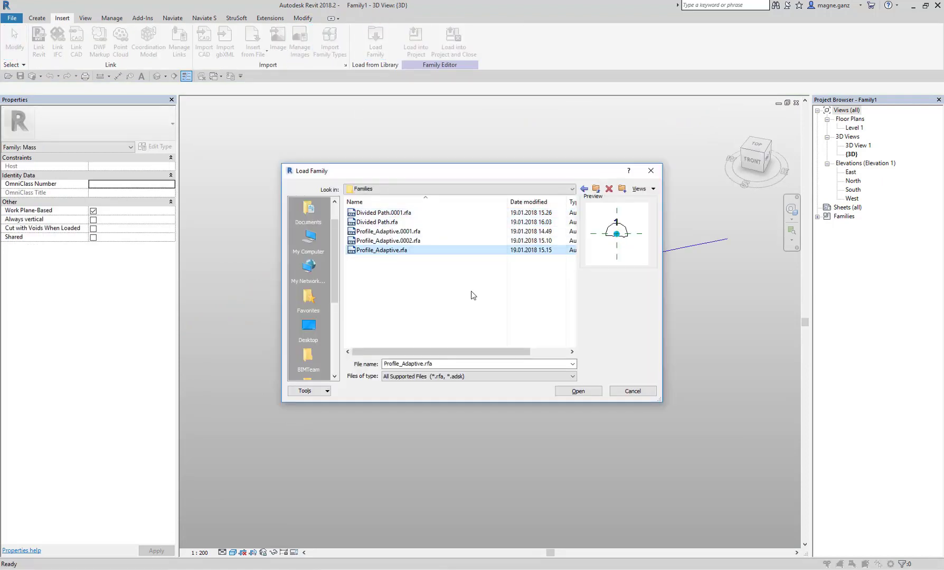
left_click(579, 391)
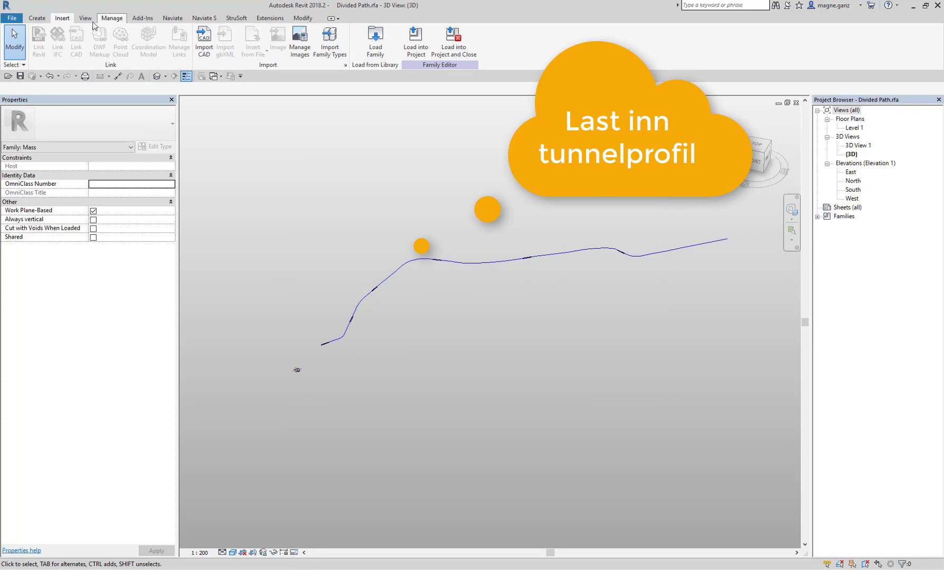
left_click(112, 18)
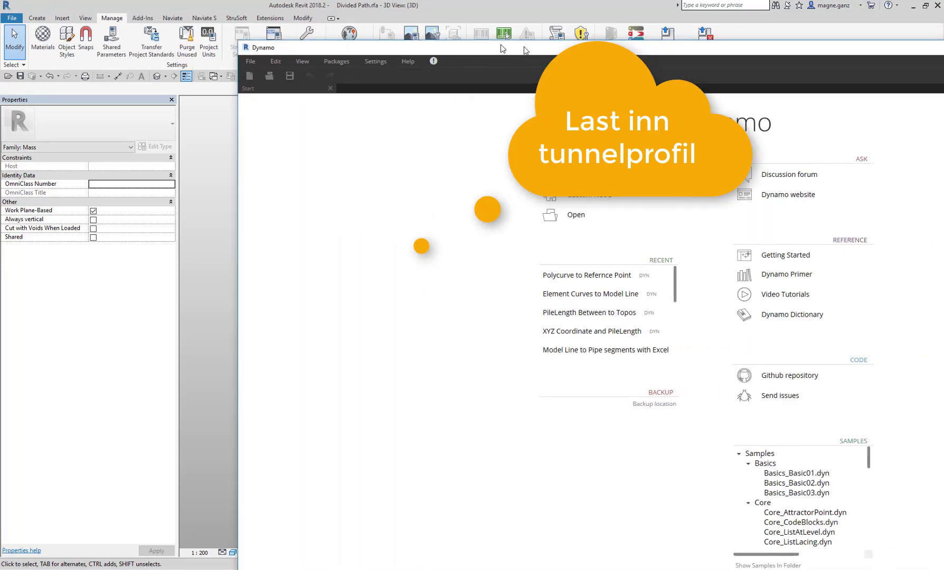
left_click(506, 260)
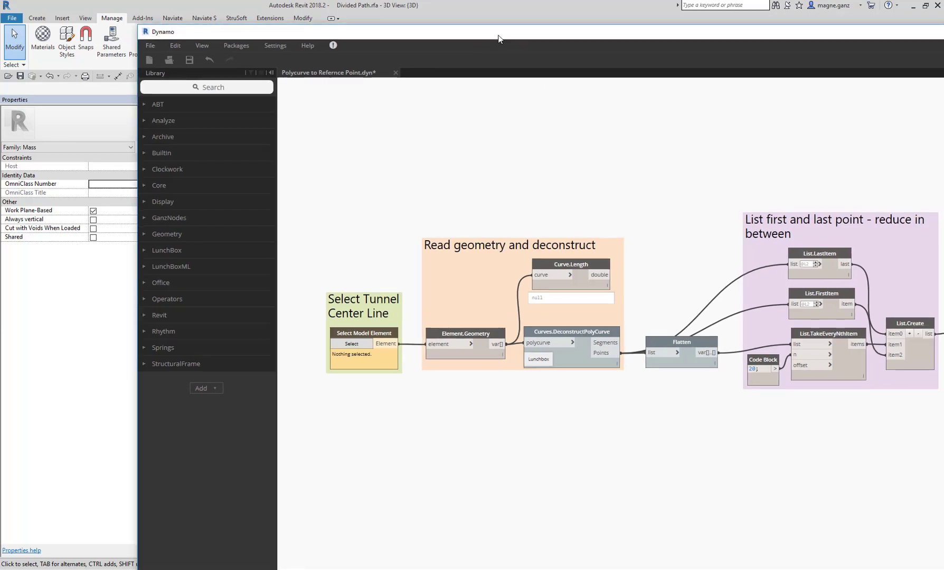
- Freeze the ReferencePoint.ByPoint node and inspect the imported centreline in Revit
double_click(498, 35)
right_click(854, 313)
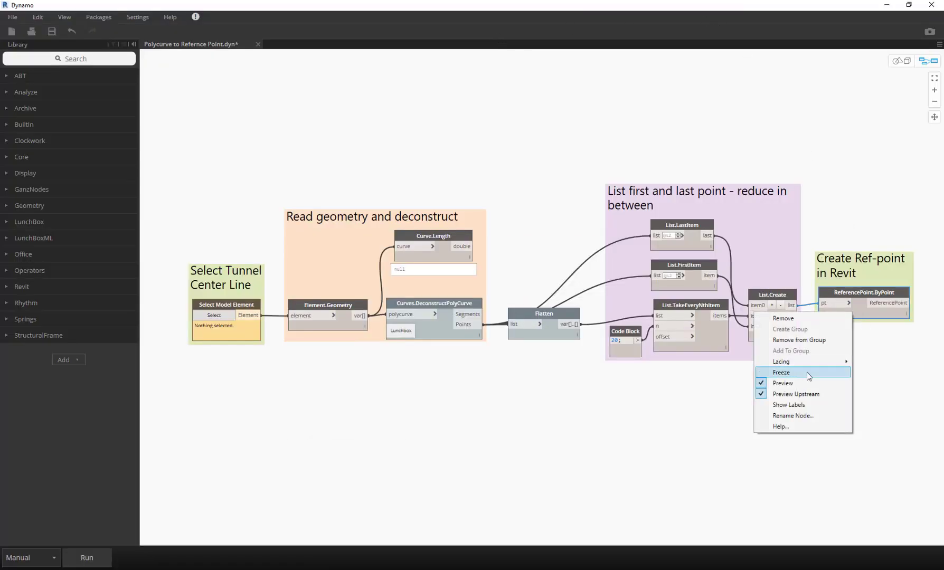
left_click(800, 368)
left_click(887, 6)
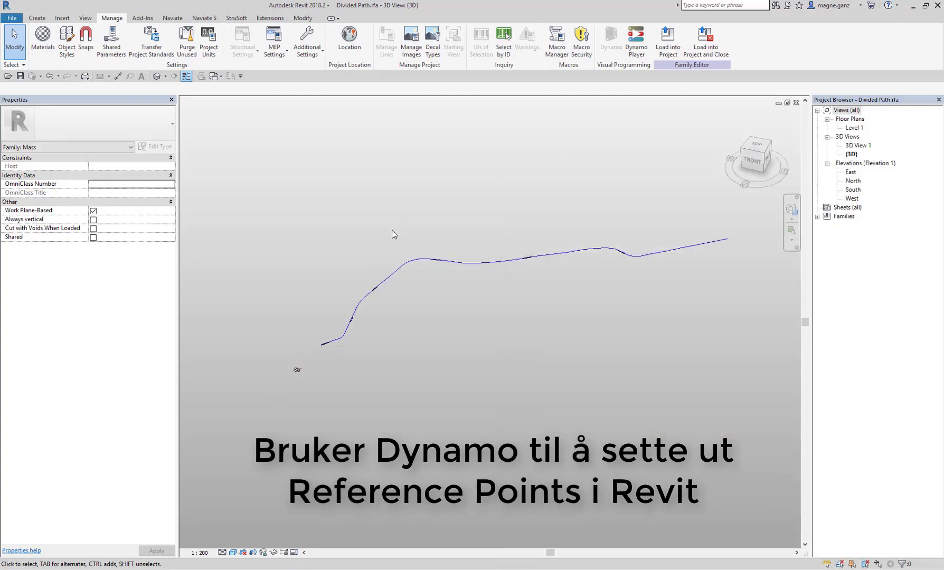
scroll(373, 295, "up", 5)
left_click(378, 290)
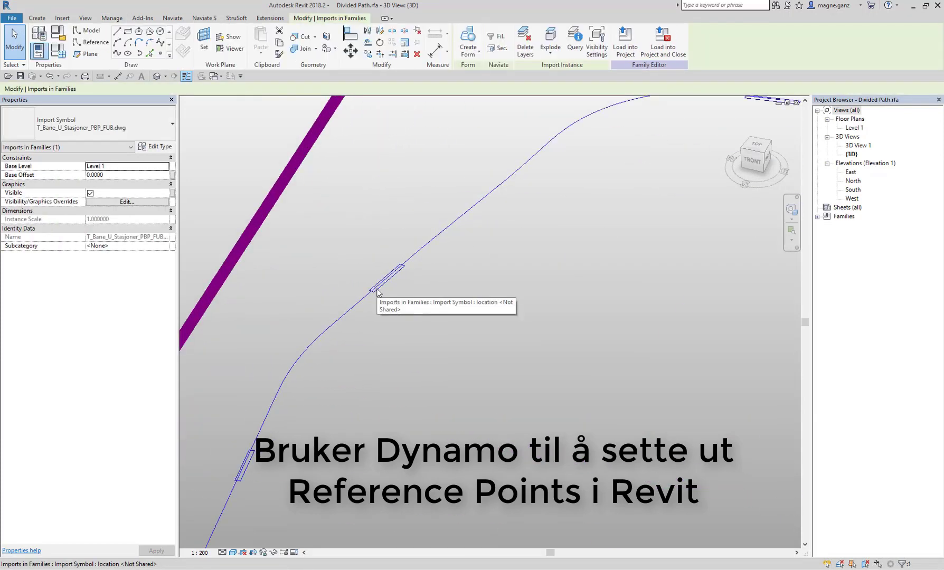
scroll(383, 293, "up", 3)
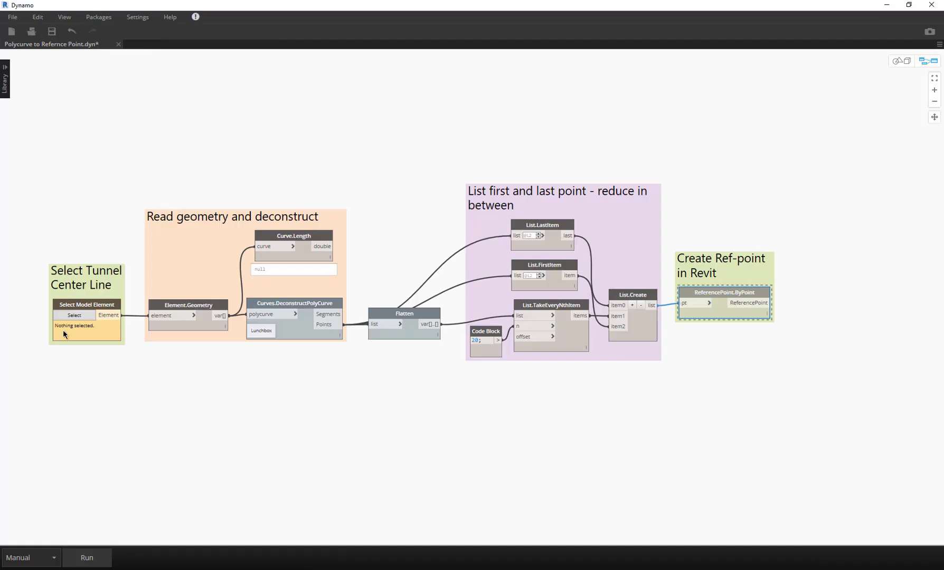
- Pick the tunnel centreline as the graph's element, check the geometry working range, and run
mouse_move(279, 9)
left_mouse_down()
mouse_move(725, 90)
mouse_move(851, 50)
mouse_move(379, 53)
left_mouse_up()
left_click(580, 363)
left_click(410, 276)
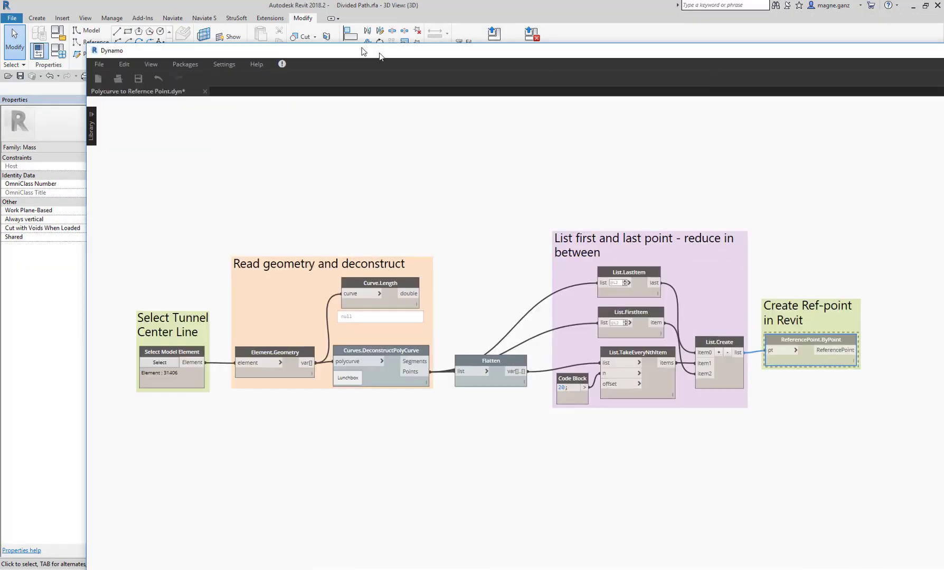
double_click(379, 54)
left_click(136, 18)
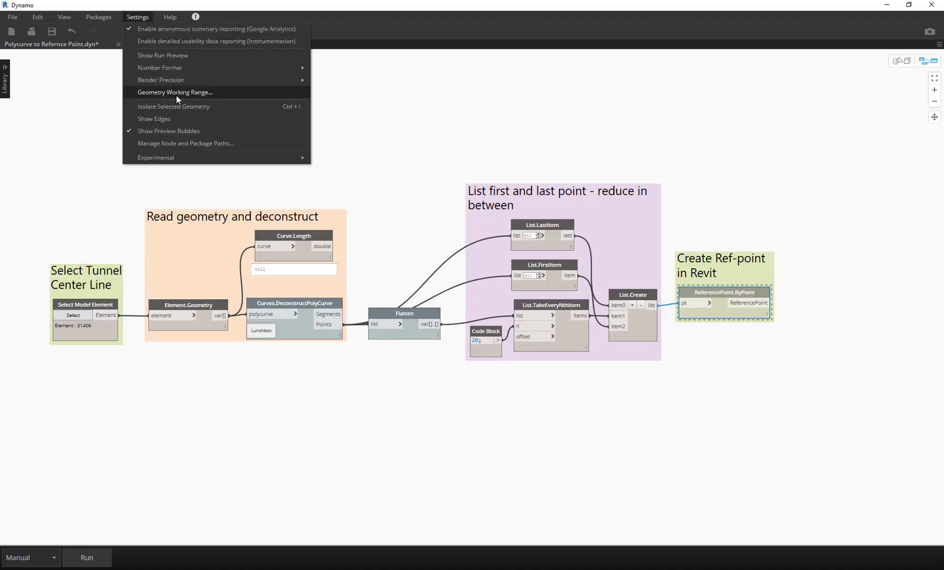
left_click(177, 96)
left_click(521, 314)
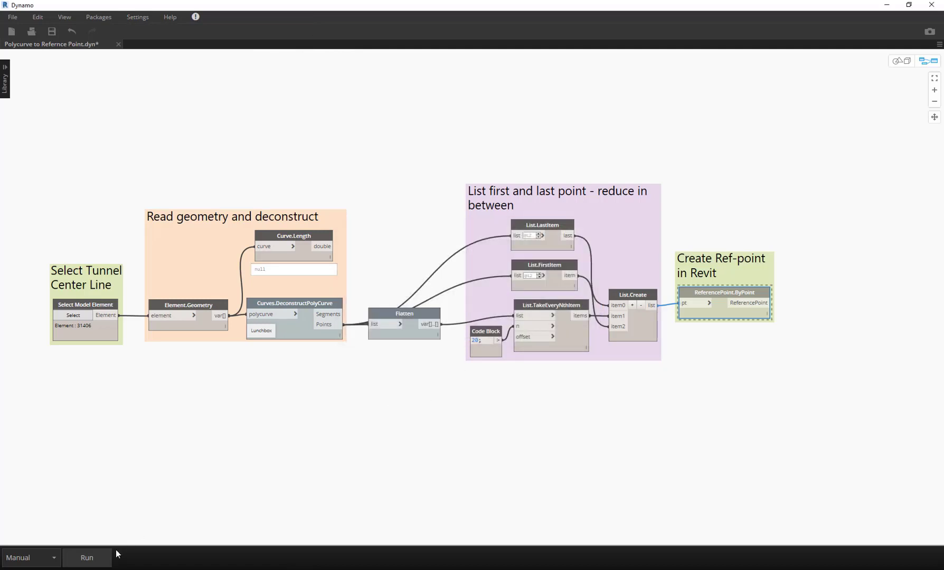
left_click(103, 555)
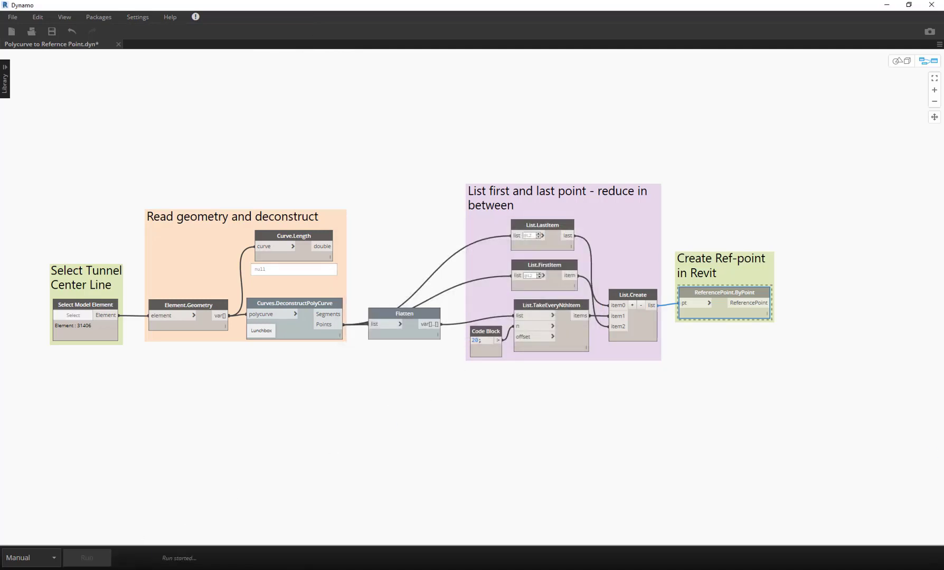
- Preview the centreline curve and points in Dynamo's 3D view, then check them in Revit
left_click(902, 61)
right_click_drag(330, 262, 267, 301)
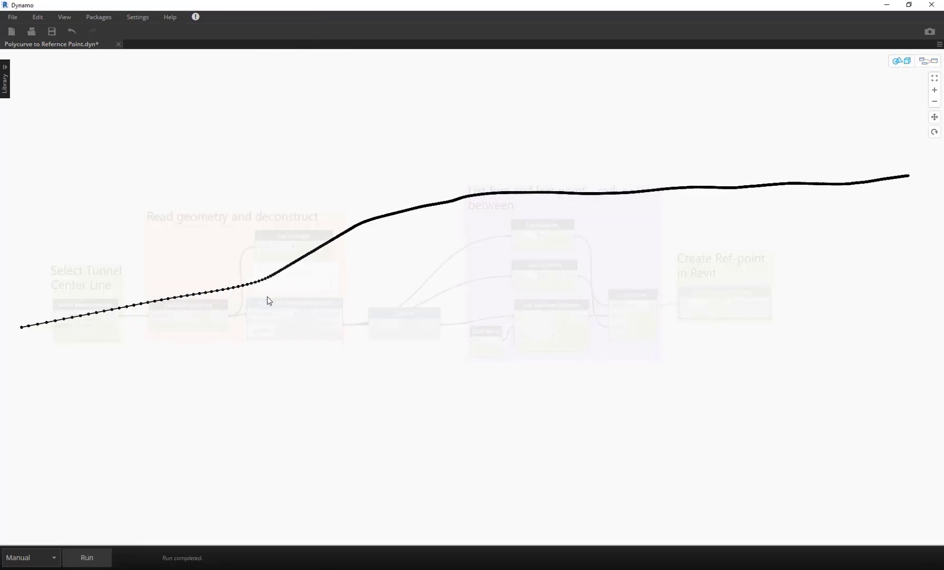
left_click(886, 5)
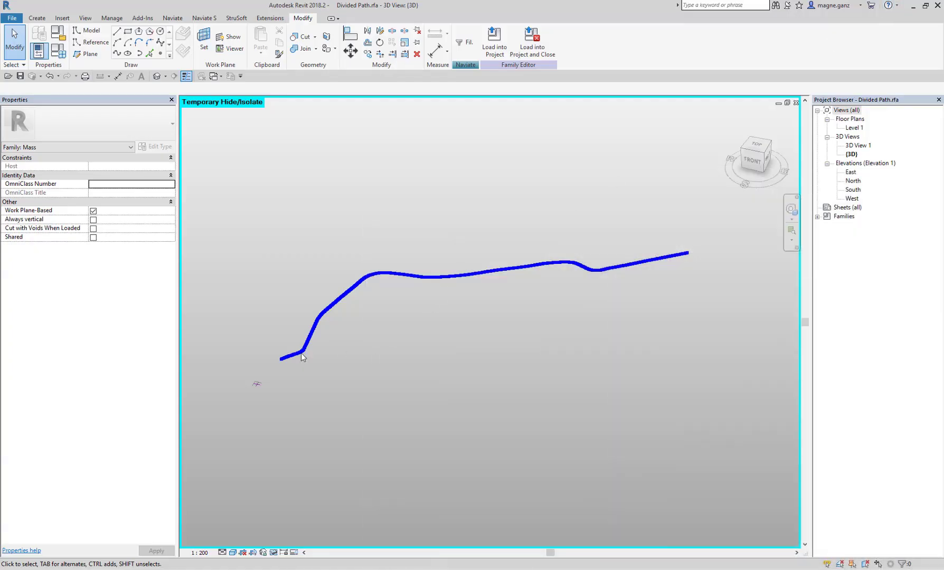
scroll(263, 370, "up", 3)
scroll(285, 354, "up", 2)
mouse_move(285, 354)
middle_mouse_down("shift")
mouse_move(449, 370)
mouse_move(369, 457)
mouse_move(581, 261)
mouse_move(280, 427)
mouse_move(453, 270)
mouse_move(438, 308)
middle_mouse_up("shift")
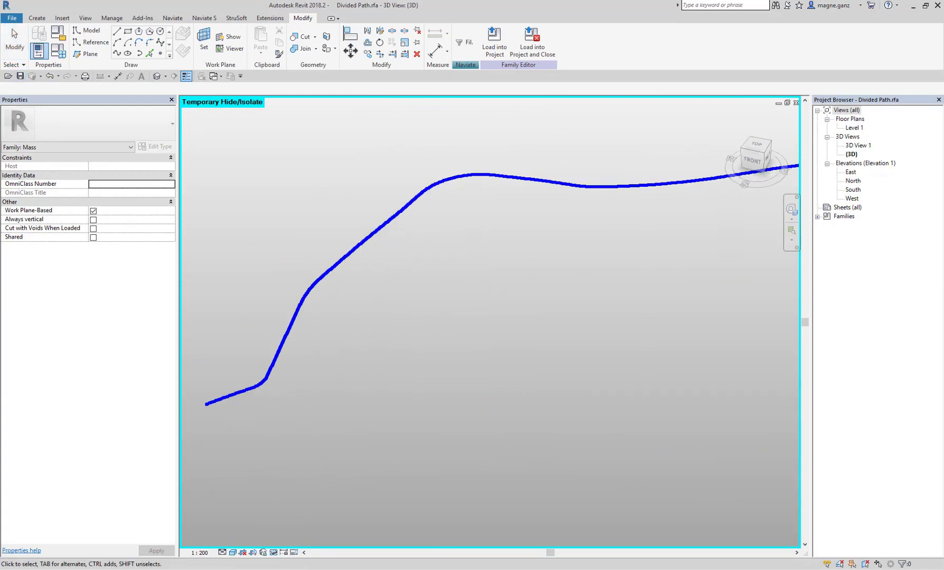
left_click(330, 544)
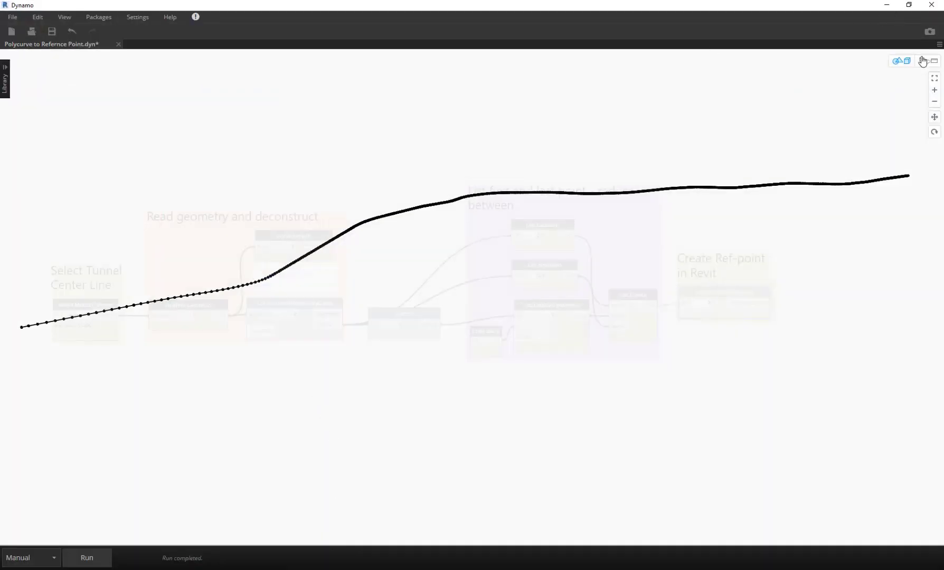
- Insert a Flatten node before ReferencePoint.ByPoint and rerun the graph
left_click(922, 61)
right_click(724, 314)
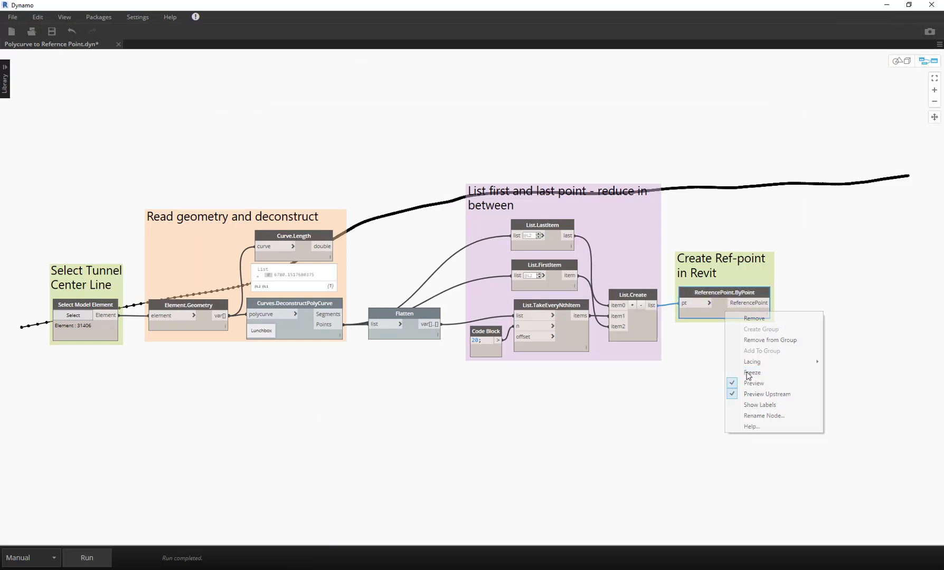
left_click(741, 369)
left_click(87, 558)
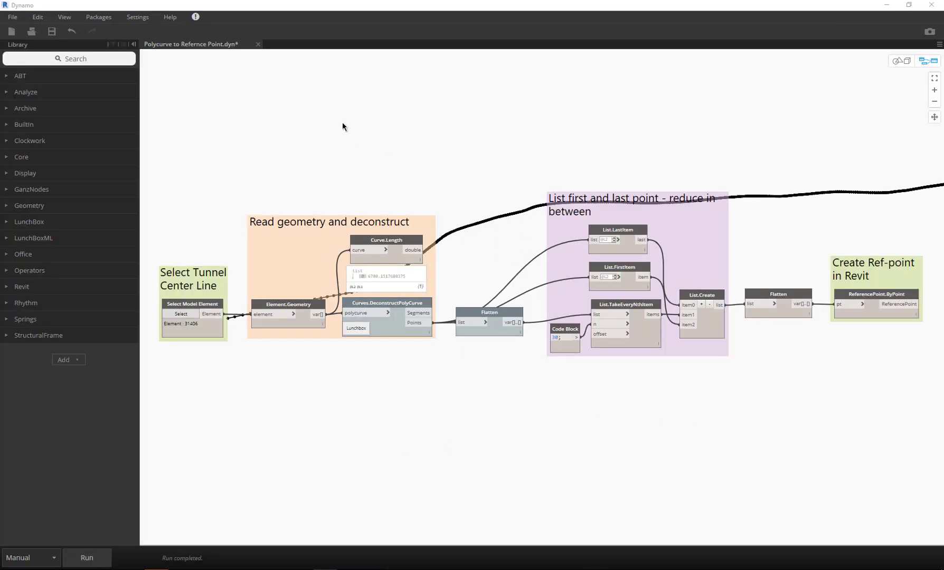
left_click(890, 6)
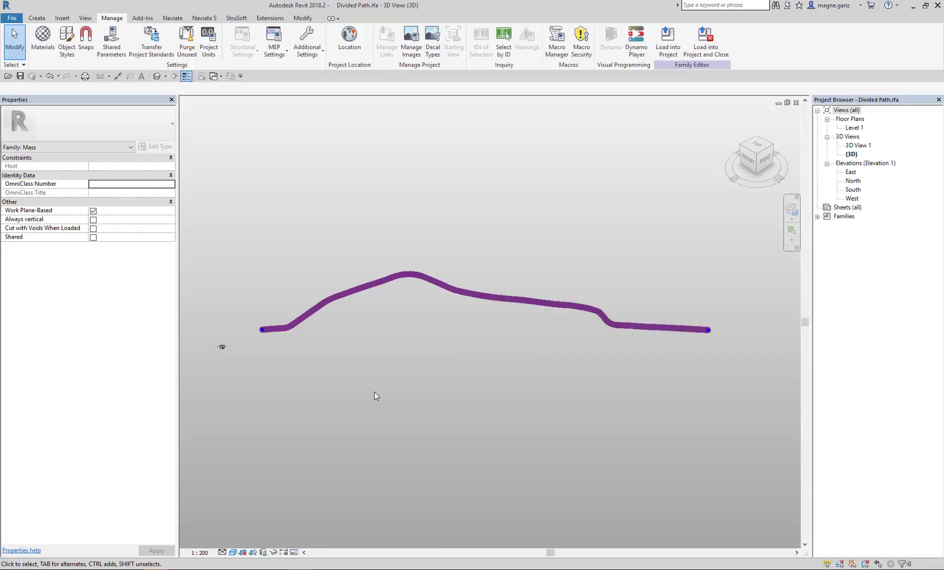
- Toggle the Bane_hovedspor_referanse and tunnel_berg_teoretisk import layers in the 3D view's visibility settings
middle_click_drag(375, 392, 357, 271, "shift")
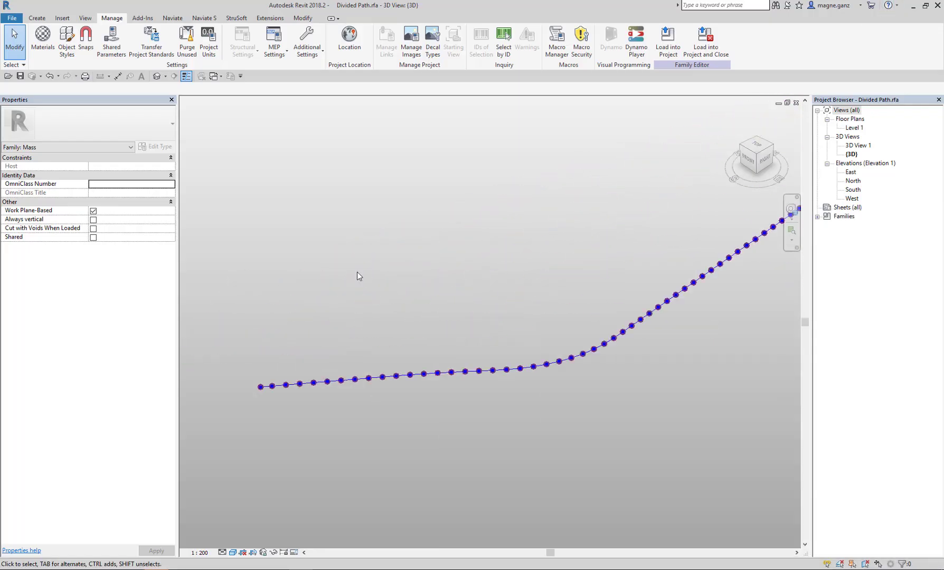
key("v")
key("g")
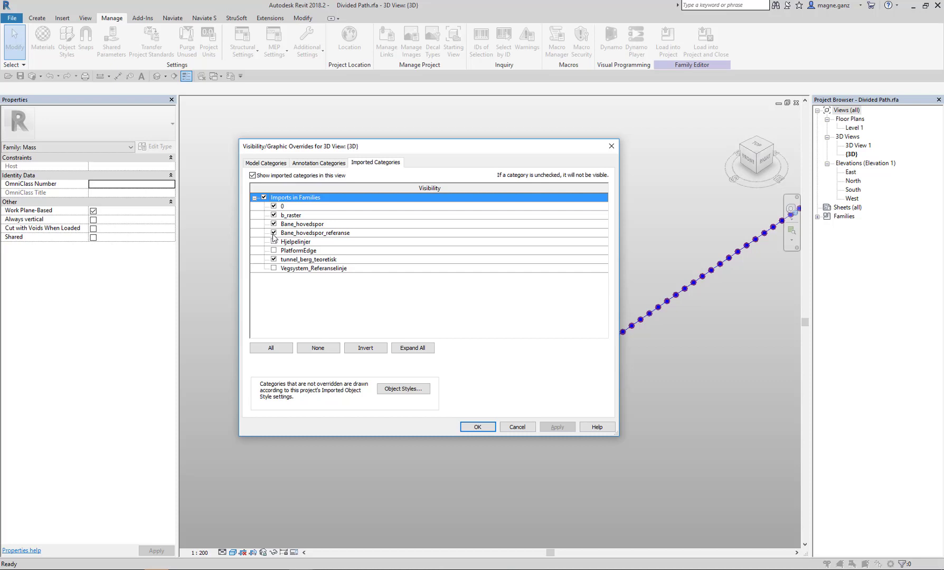
left_click(273, 234)
left_click(274, 256)
left_click(479, 428)
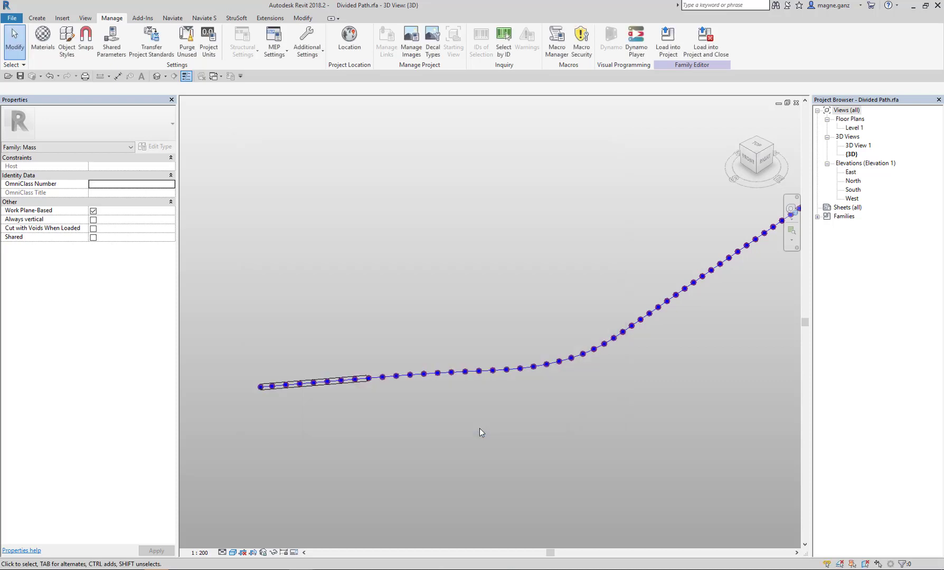
scroll(381, 383, "up", 2)
scroll(372, 372, "up", 2)
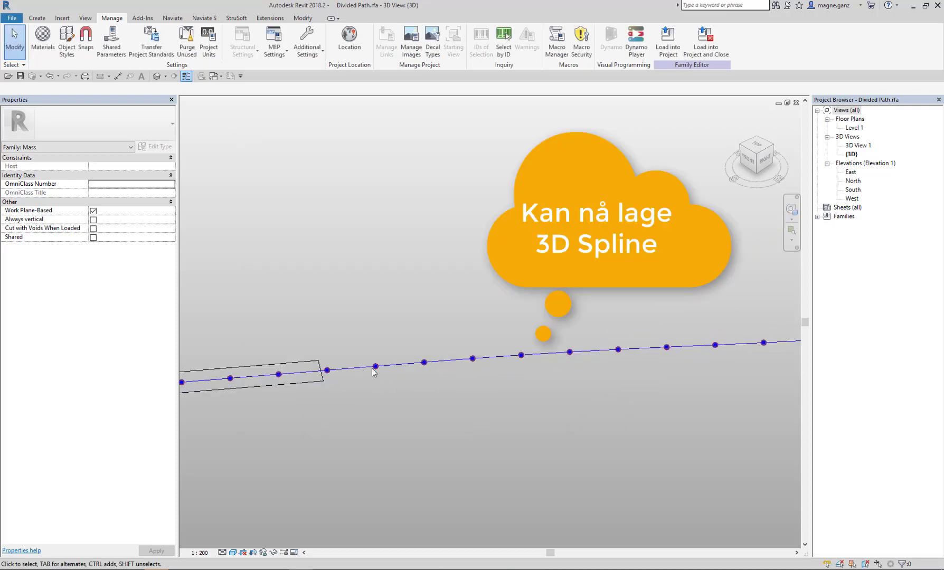
- From the top view, window-select all 39 reference points and create a spline through them
mouse_move(331, 374)
middle_mouse_down("shift")
mouse_move(544, 378)
mouse_move(660, 237)
middle_mouse_up("shift")
left_click(756, 145)
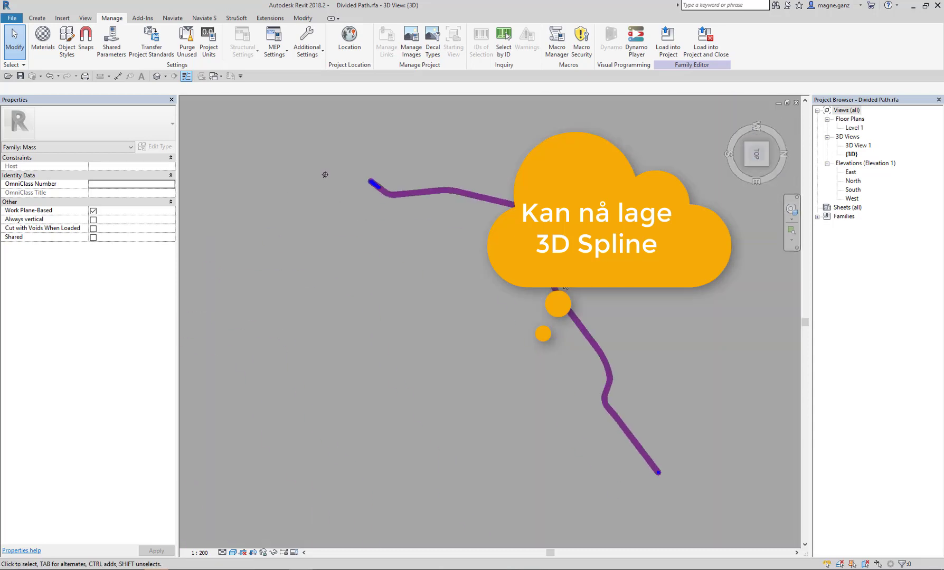
mouse_move(325, 175)
middle_mouse_down("shift")
mouse_move(243, 154)
mouse_move(343, 281)
mouse_move(632, 363)
mouse_move(568, 433)
middle_mouse_up("shift")
left_click_drag(340, 318, 570, 398)
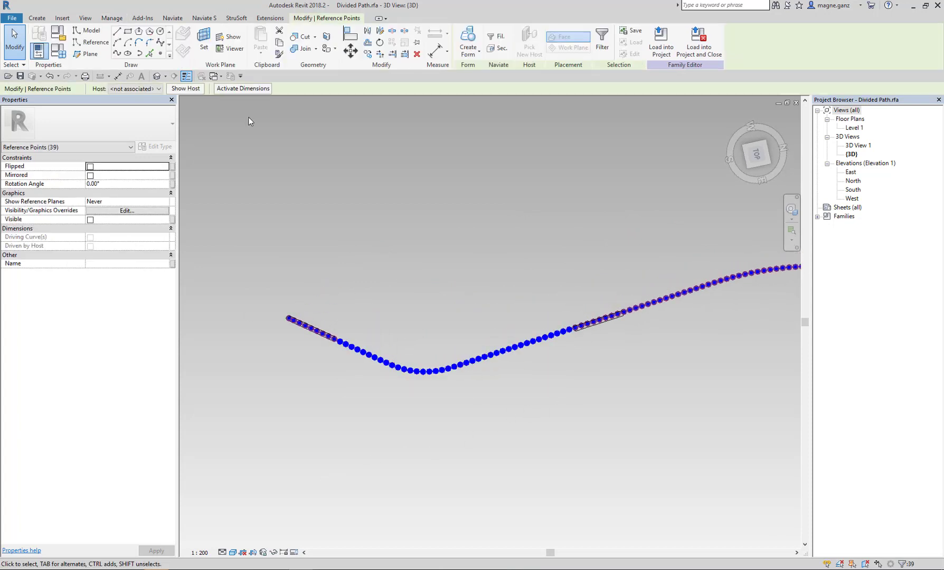
left_click(117, 53)
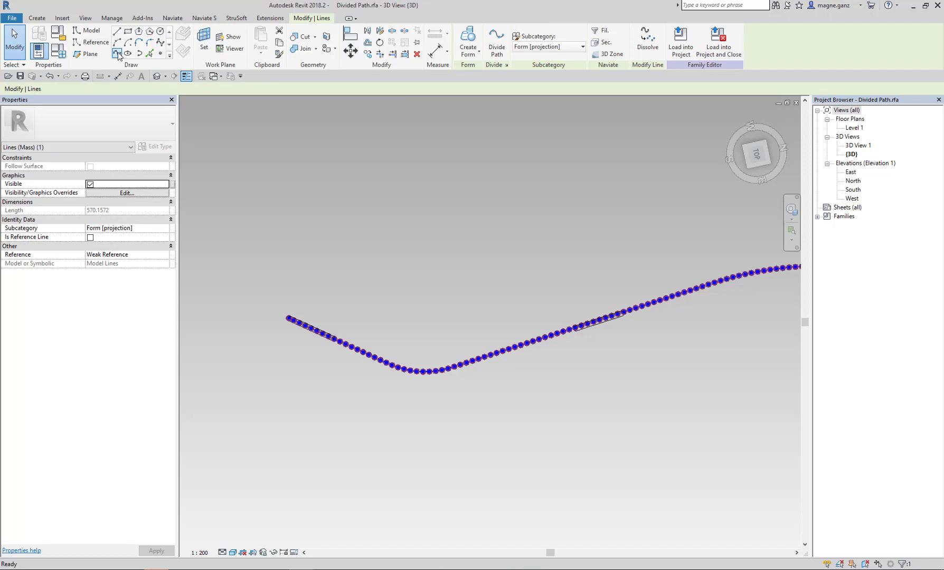
left_click(433, 323)
scroll(381, 389, "up", 2)
left_click(370, 397)
middle_click_drag(369, 397, 449, 263, "shift")
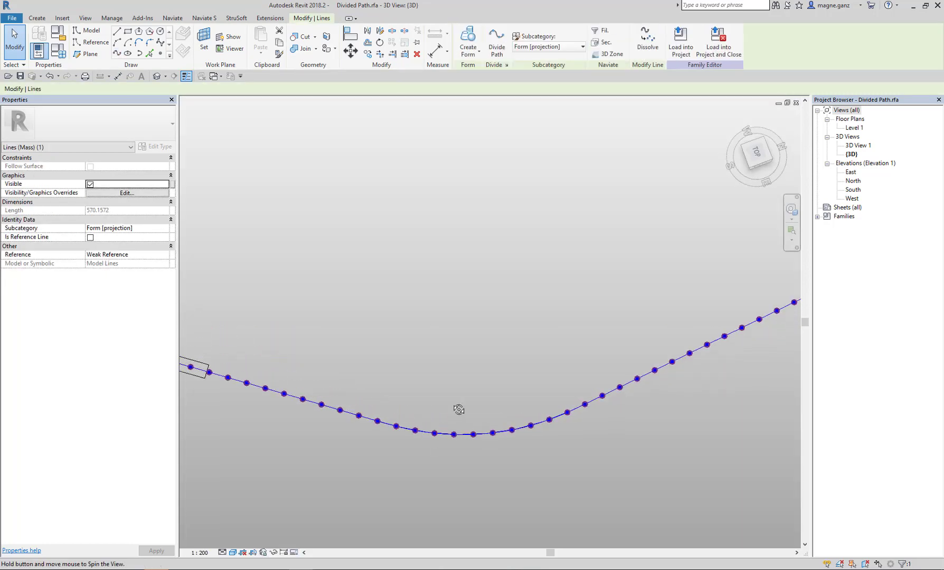
key("Escape")
- Hide the Reference Points annotation category in the 3D view
key("v")
key("g")
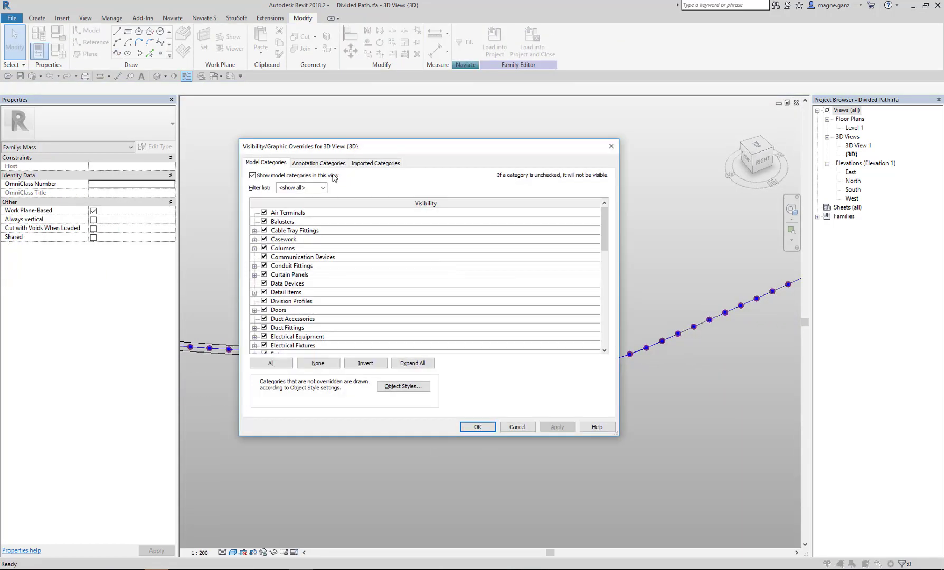
left_click(375, 163)
left_click(330, 164)
left_click(264, 294)
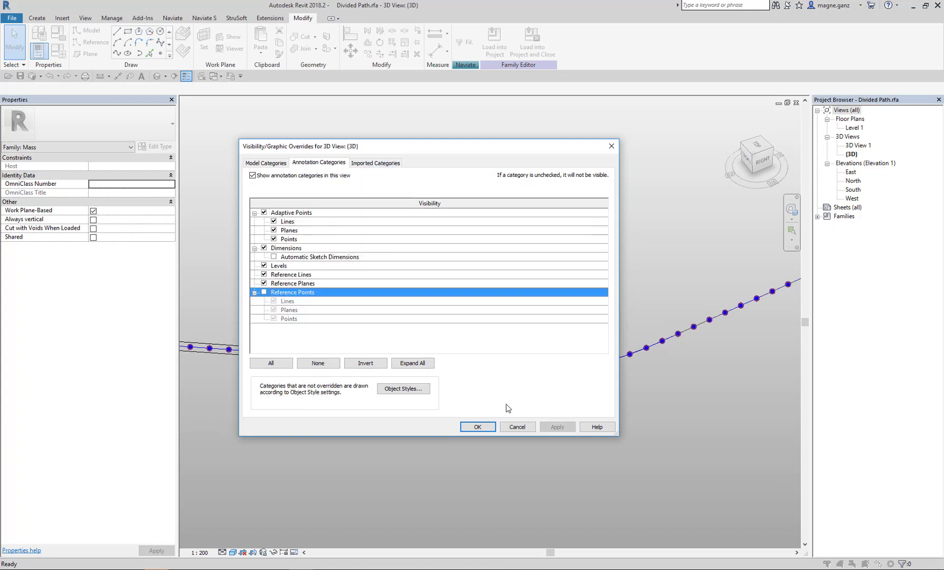
left_click(478, 427)
- Divide the spline into a path with nodes at a fixed 10 m distance
mouse_move(428, 388)
middle_mouse_down("shift")
mouse_move(305, 351)
mouse_move(330, 354)
middle_mouse_up("shift")
left_click(380, 353)
left_click(496, 42)
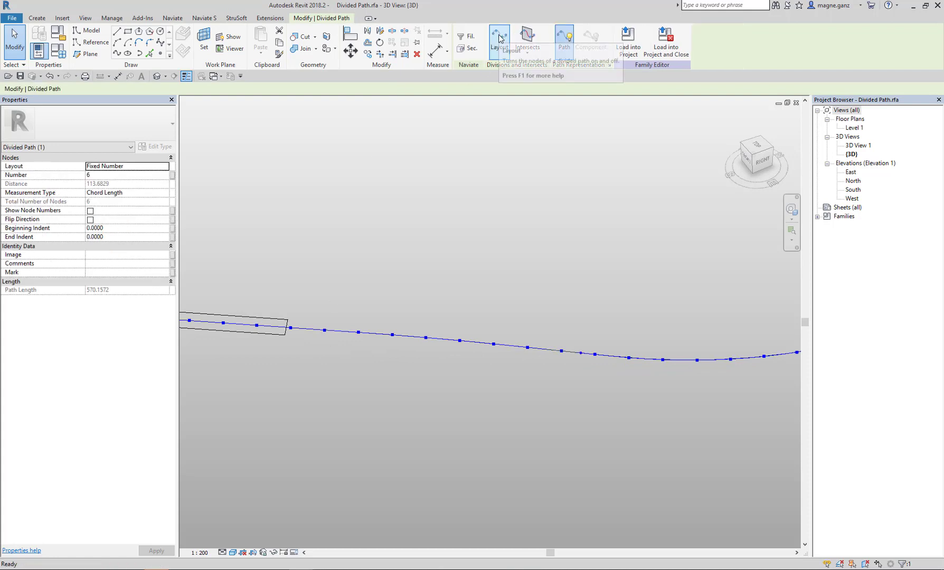
left_click(147, 167)
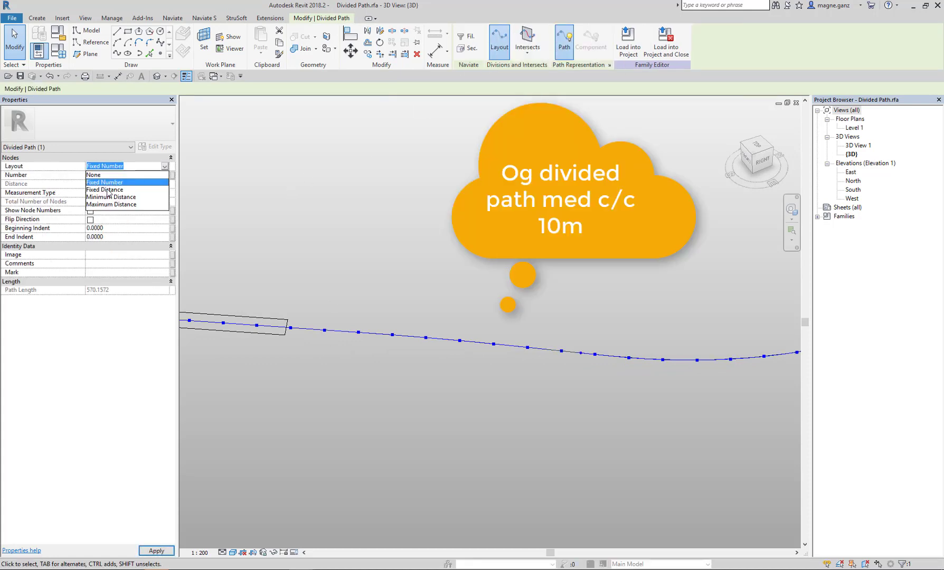
left_click(113, 186)
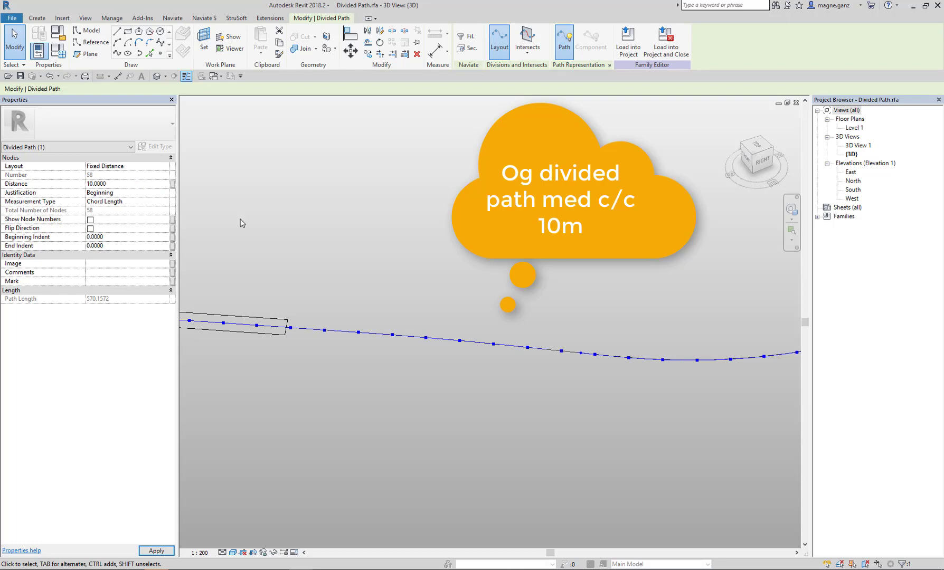
left_click(361, 233)
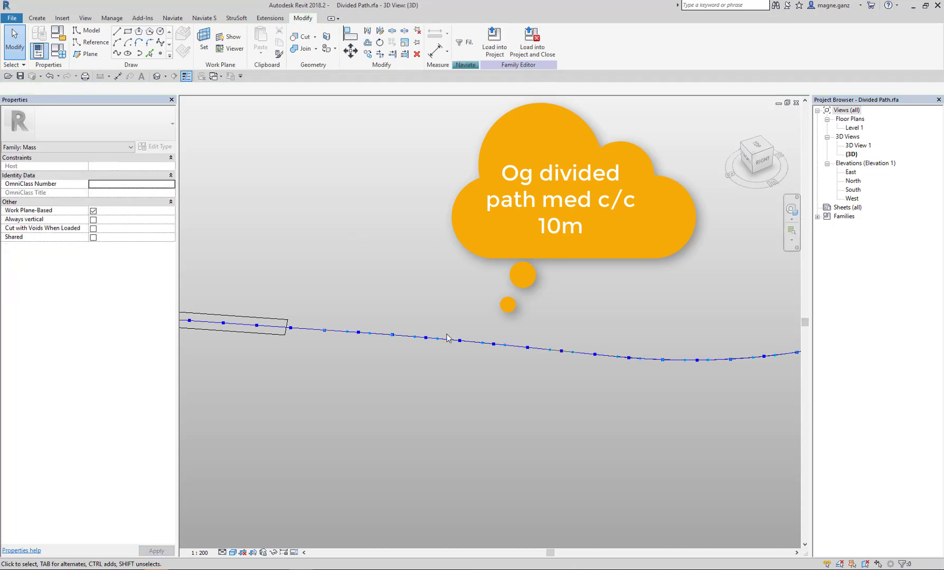
- Place the Profile_Adaptive profile from the Project Browser onto the first divided-path point
scroll(342, 332, "up", 5)
middle_click_drag(344, 331, 459, 262, "shift")
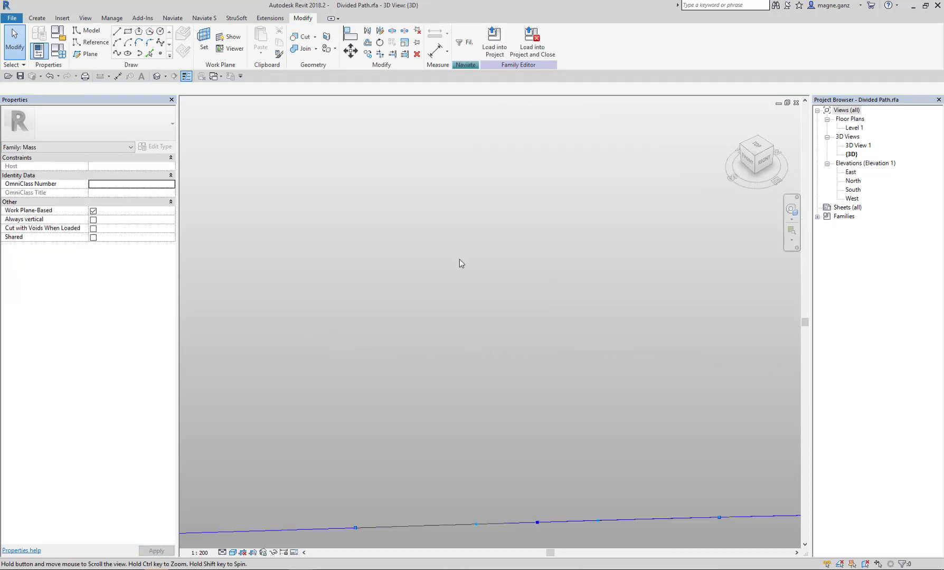
scroll(459, 263, "down", 3)
middle_click_drag(525, 387, 464, 348)
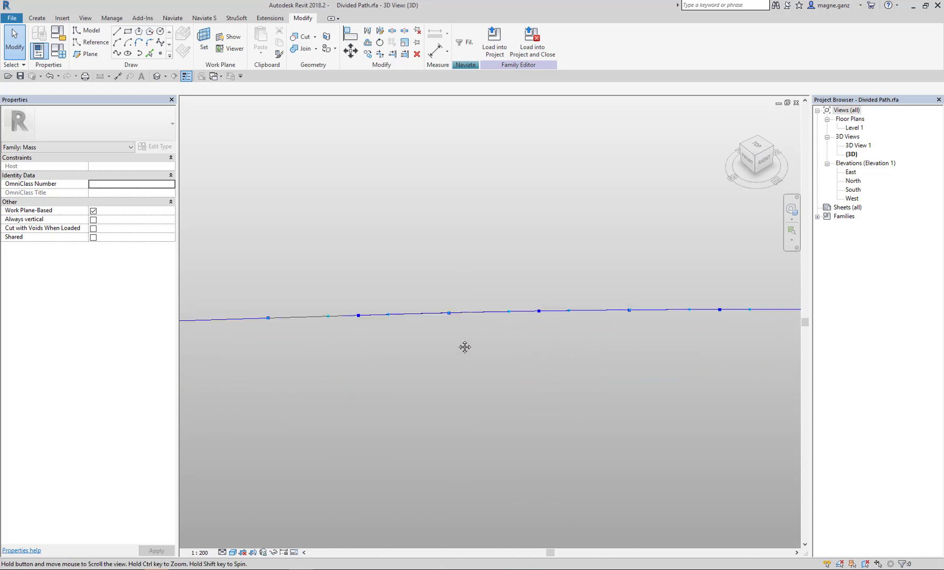
left_click(817, 216)
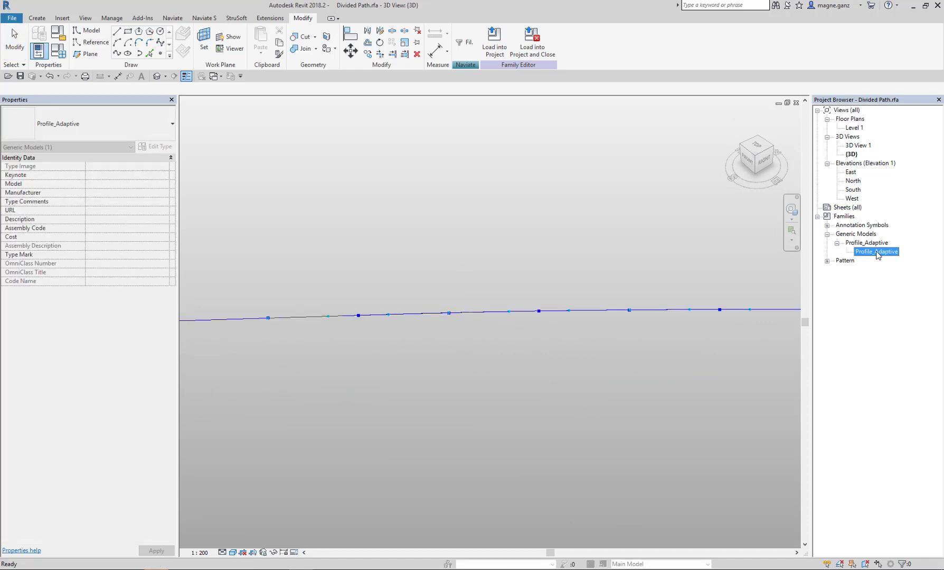
left_click_drag(874, 251, 568, 310)
left_click(569, 309)
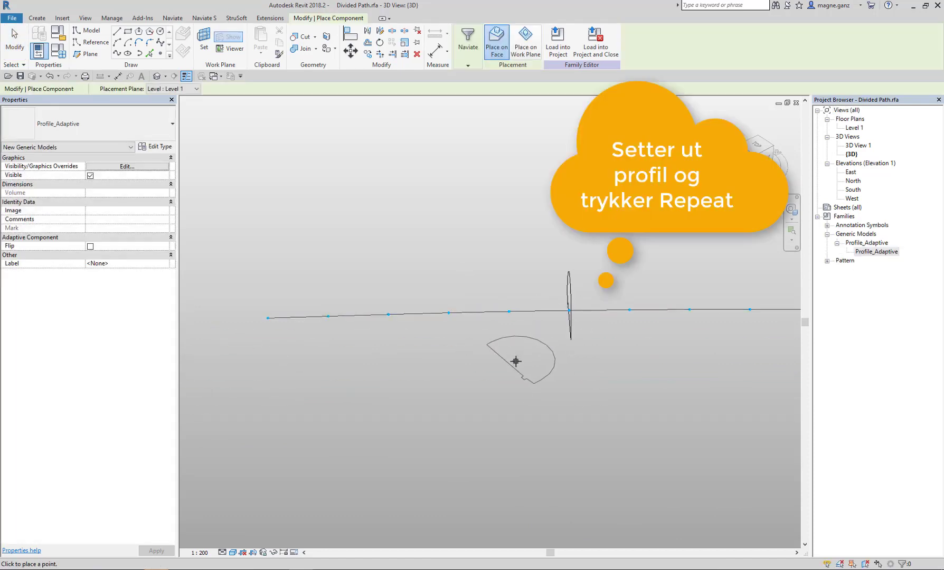
key("Escape")
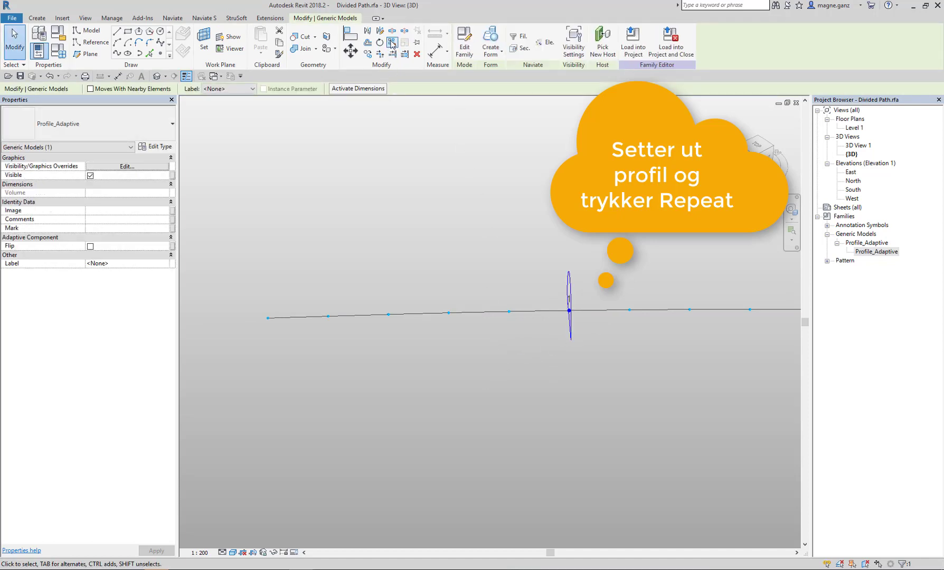
- Repeat the profile at every path point and orbit around the swept tunnel form
left_click(392, 43)
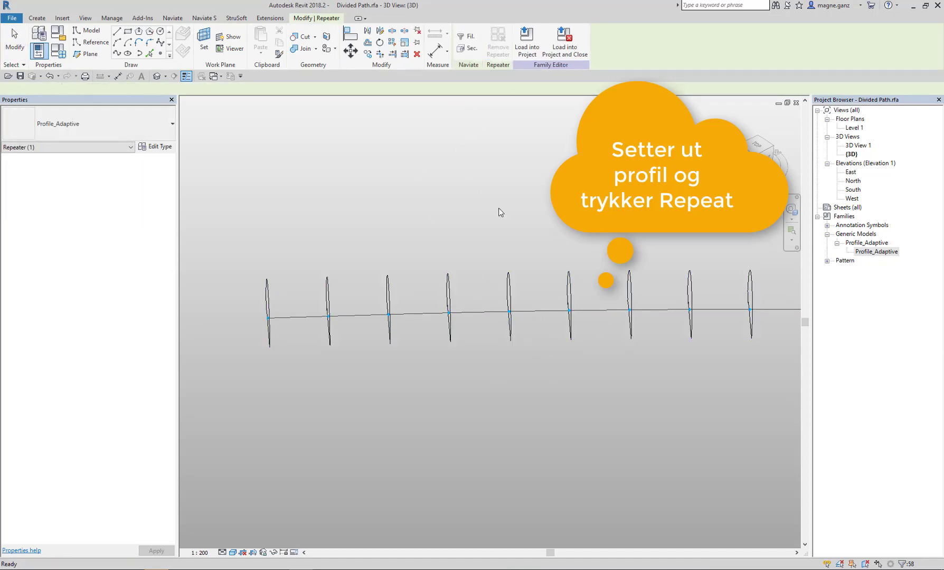
scroll(460, 201, "down", 3)
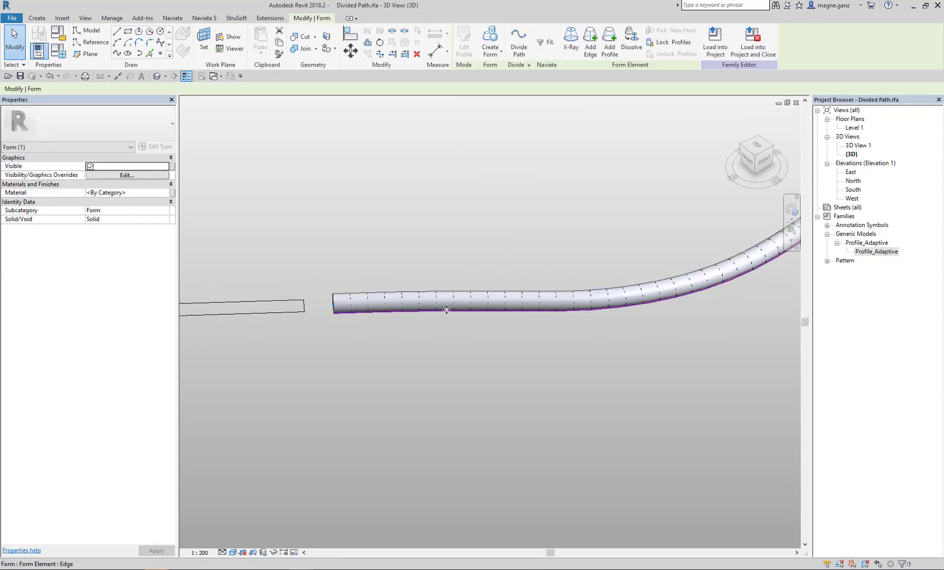
mouse_move(446, 310)
middle_mouse_down("shift")
mouse_move(468, 356)
mouse_move(531, 282)
mouse_move(544, 375)
mouse_move(656, 312)
mouse_move(485, 362)
mouse_move(609, 362)
mouse_move(608, 324)
mouse_move(451, 383)
middle_mouse_up("shift")
- Turn on Reference Points visibility under the view's Annotation Categories
left_click(451, 384)
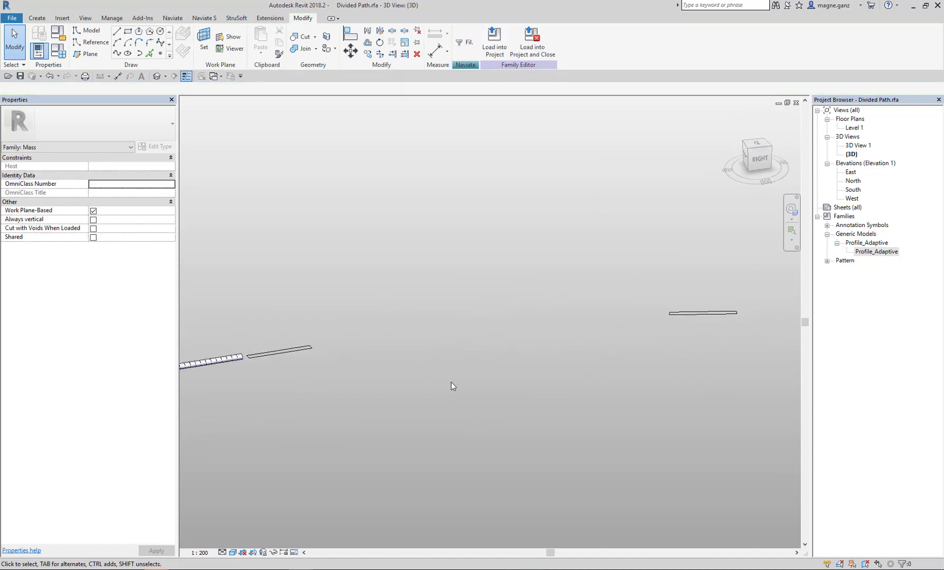
key("v")
key("v")
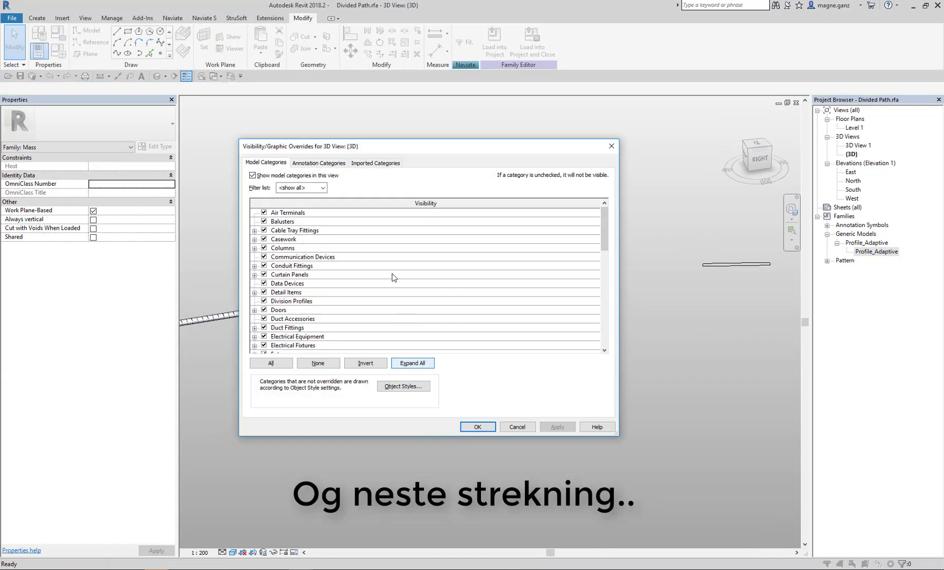
left_click(376, 163)
left_click(326, 163)
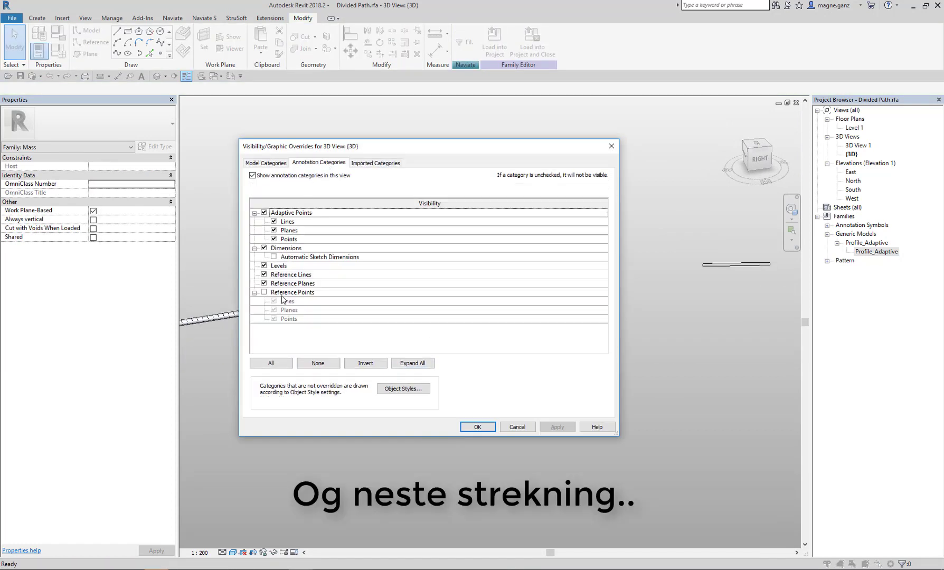
left_click(265, 297)
left_click(477, 427)
- Inspect the curved stretch's reference points from above, then reopen the Visibility/Graphics annotation categories
middle_click_drag(471, 360, 472, 355, "shift")
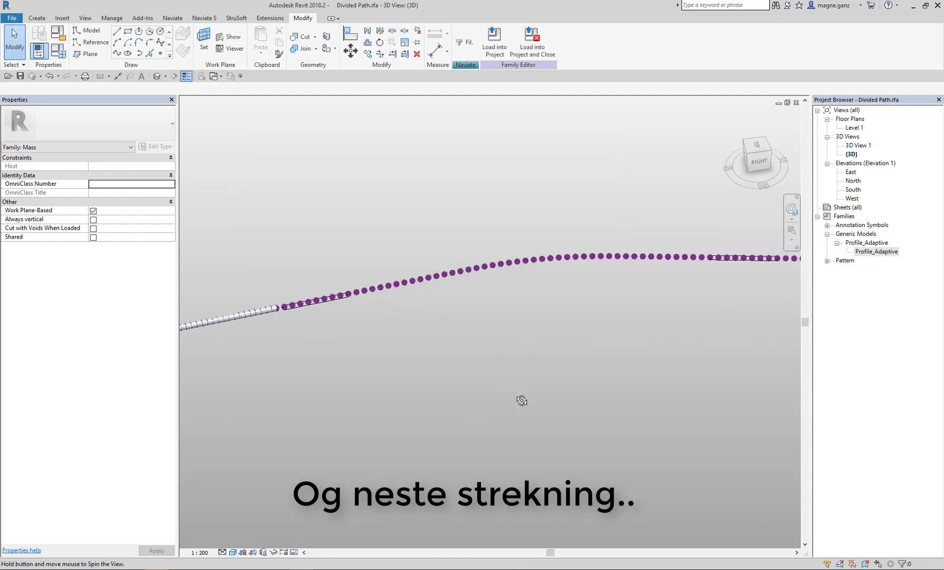
scroll(471, 353, "up", 2)
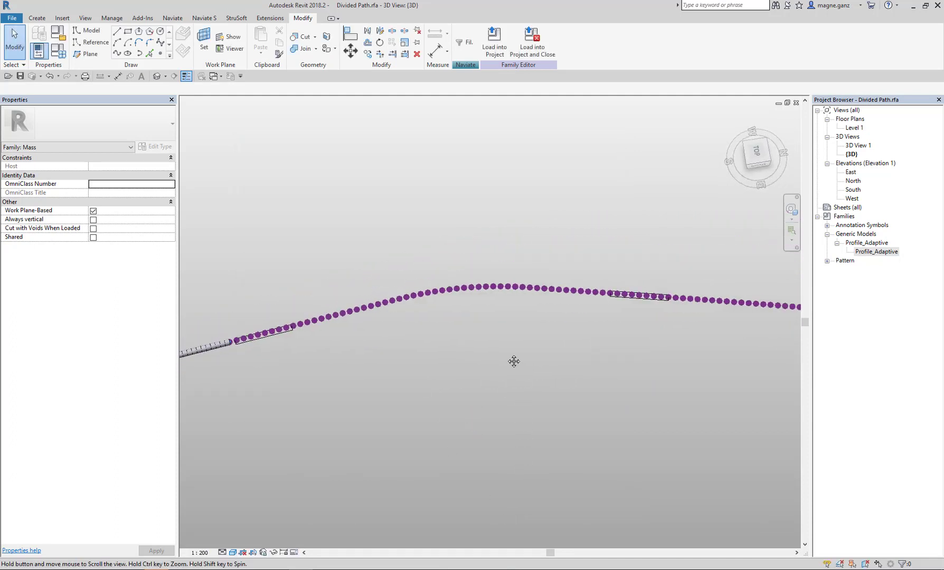
left_click_drag(332, 178, 649, 360)
left_click(333, 323, "ctrl")
scroll(407, 357, "up", 1)
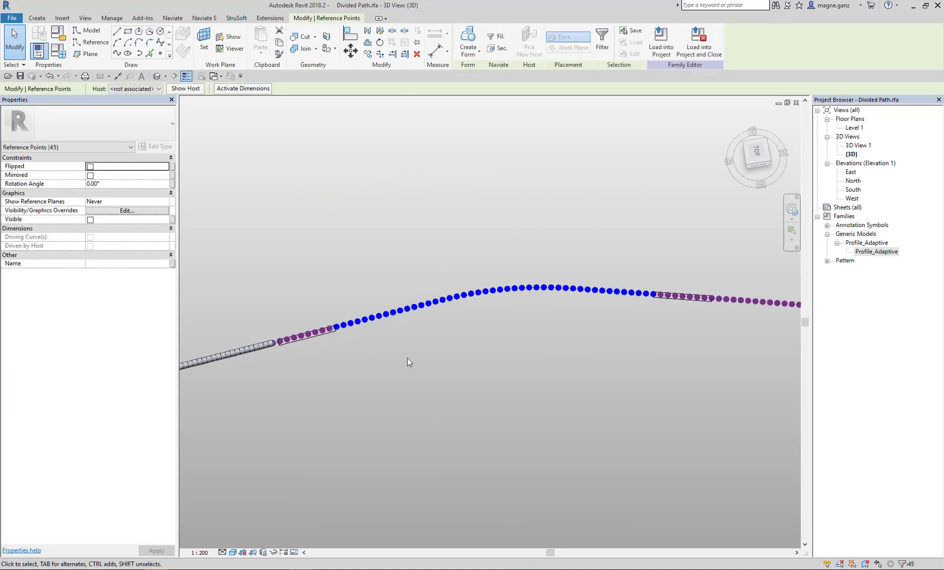
key("Escape")
left_click(406, 175)
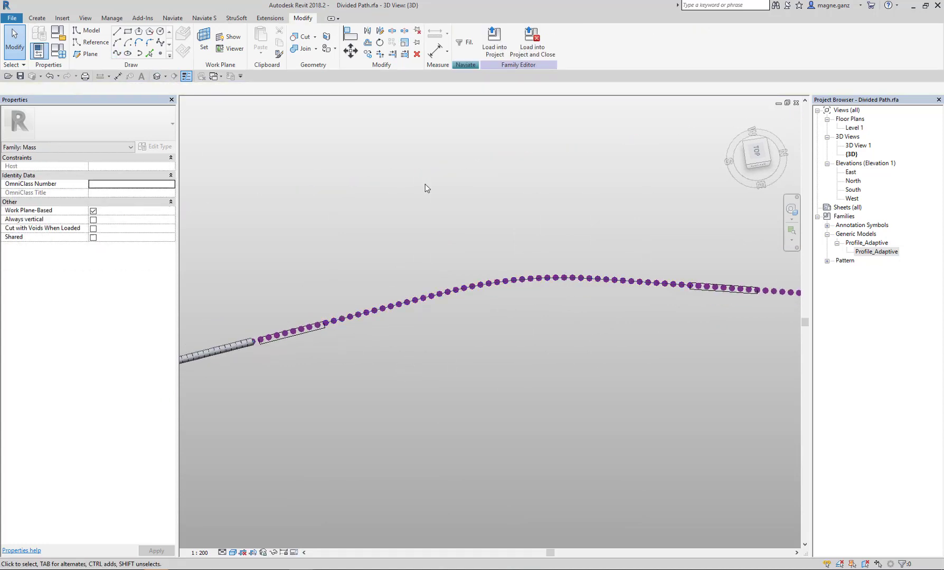
key("v")
key("g")
left_click(319, 163)
- Hide reference points, divide the next curve at a Fixed Distance of 10, and pick Profile_Adaptive
left_click(264, 292)
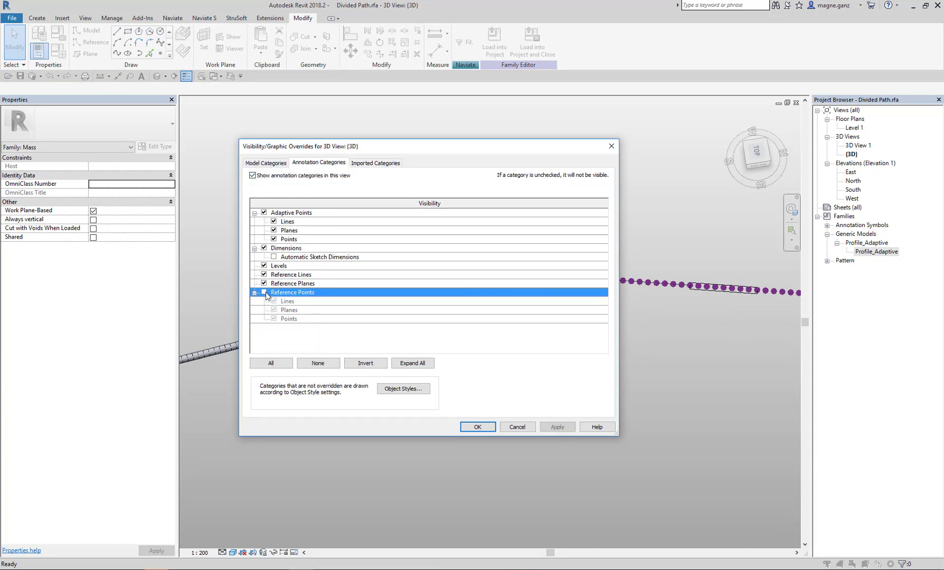
left_click(478, 427)
left_click(420, 297)
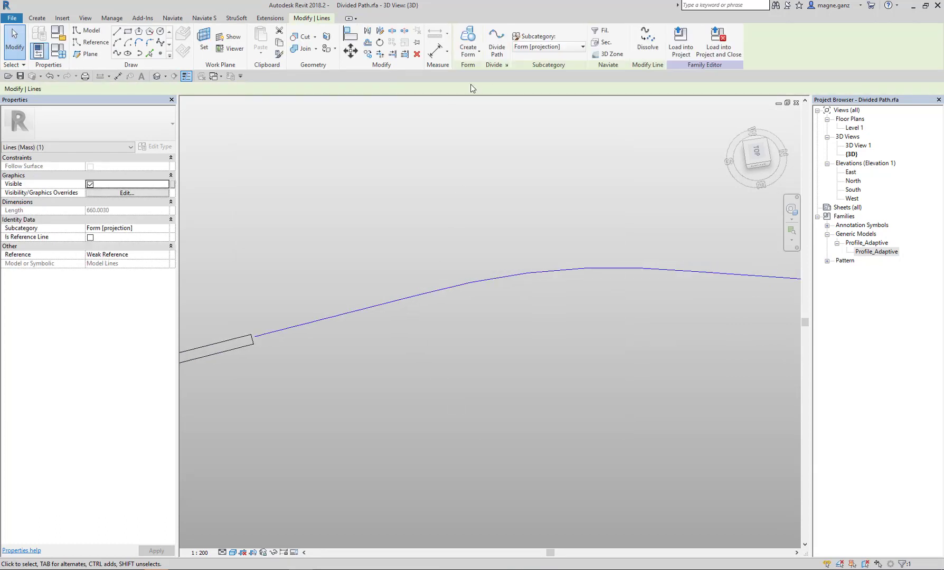
left_click(498, 41)
left_click(166, 168)
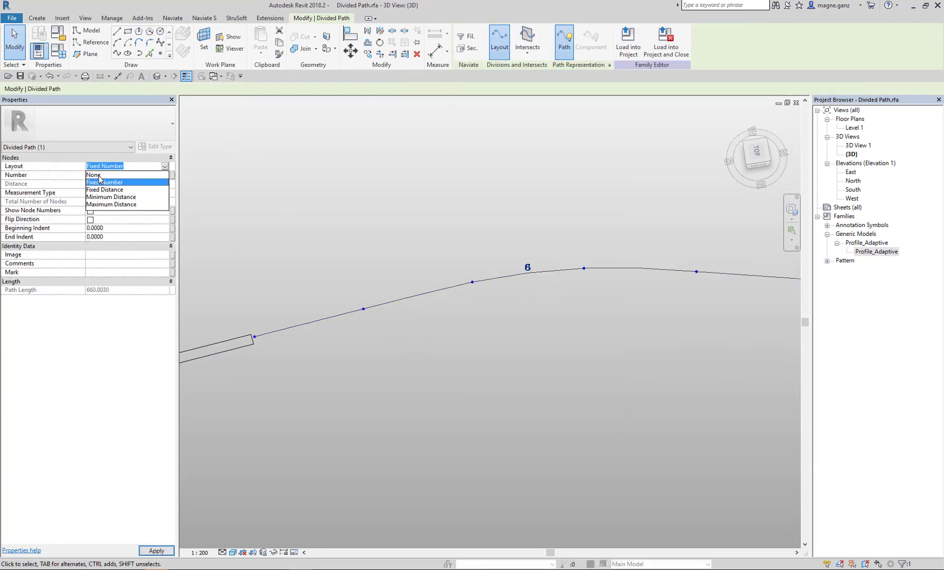
left_click(104, 192)
type("10")
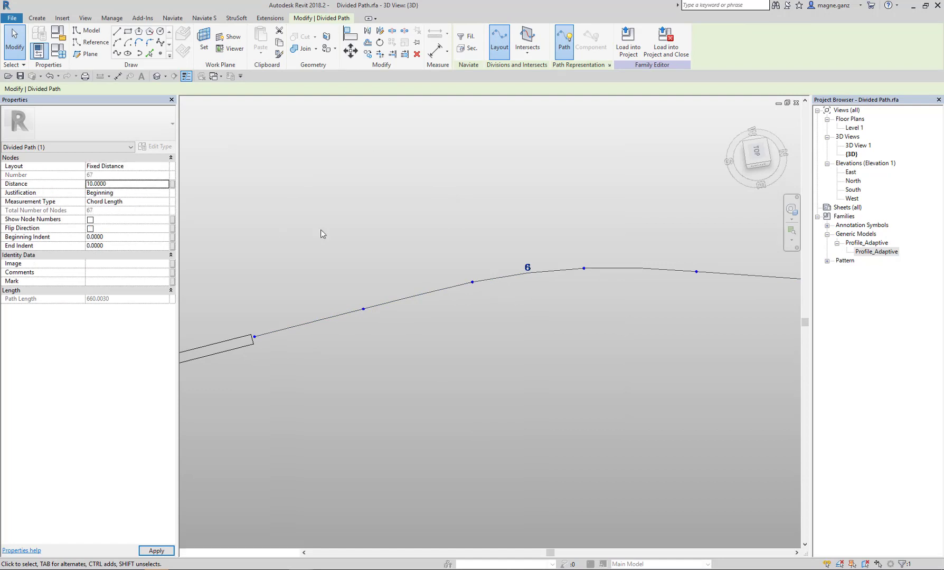
left_click(326, 229)
left_click(875, 252)
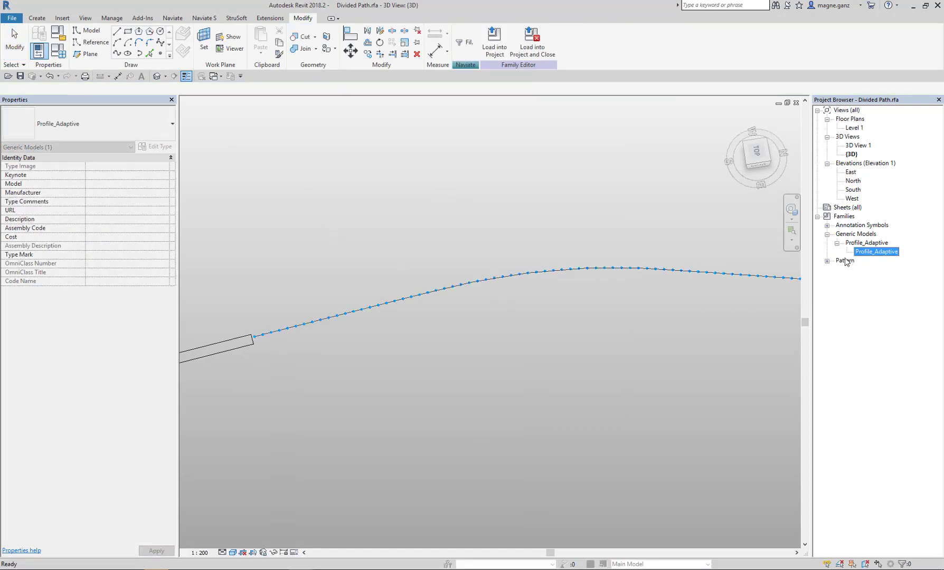
- Place Profile_Adaptive on the first node, repeat it along all 67 nodes, and sweep into a solid
left_click(319, 320)
key("Escape")
key("Escape")
left_click(393, 43)
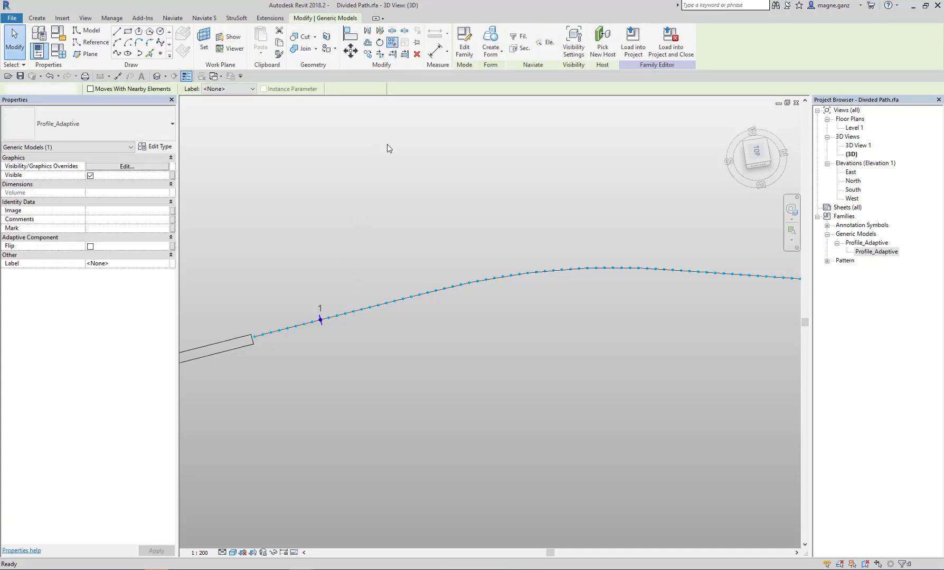
left_click(382, 297)
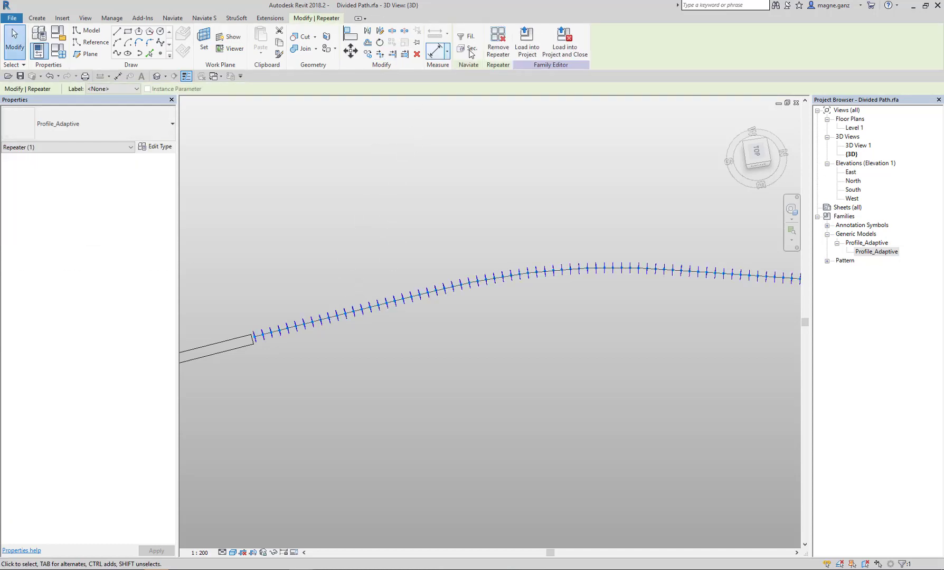
scroll(422, 316, "down", 2)
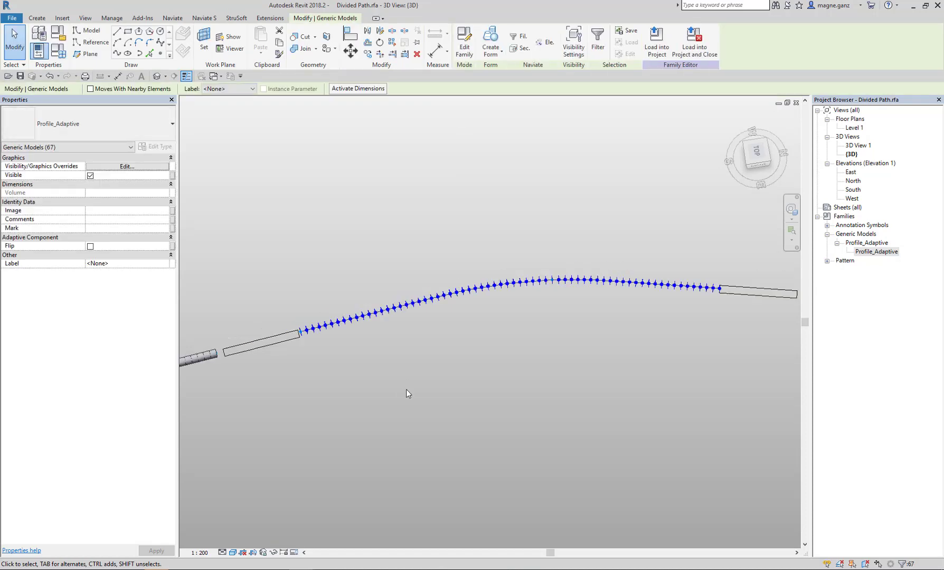
left_click(499, 47)
- Orbit around the new tunnel solid to check the result
mouse_move(472, 359)
middle_mouse_down("shift")
mouse_move(480, 214)
mouse_move(598, 215)
mouse_move(549, 316)
mouse_move(501, 355)
mouse_move(542, 275)
mouse_move(533, 298)
mouse_move(636, 393)
mouse_move(590, 316)
mouse_move(617, 305)
mouse_move(625, 276)
mouse_move(542, 314)
middle_mouse_up("shift")
scroll(544, 319, "up", 2)
left_click(493, 319)
left_click(617, 305)
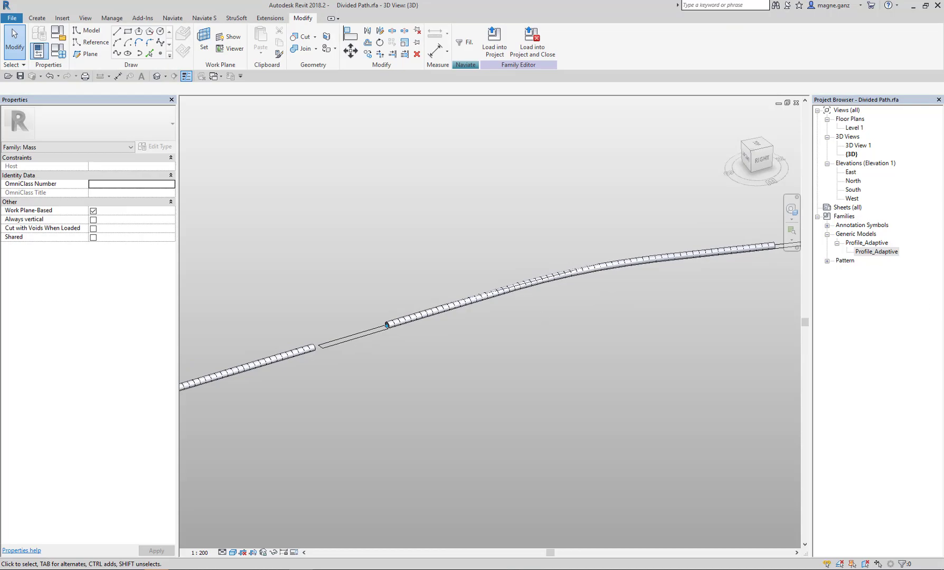